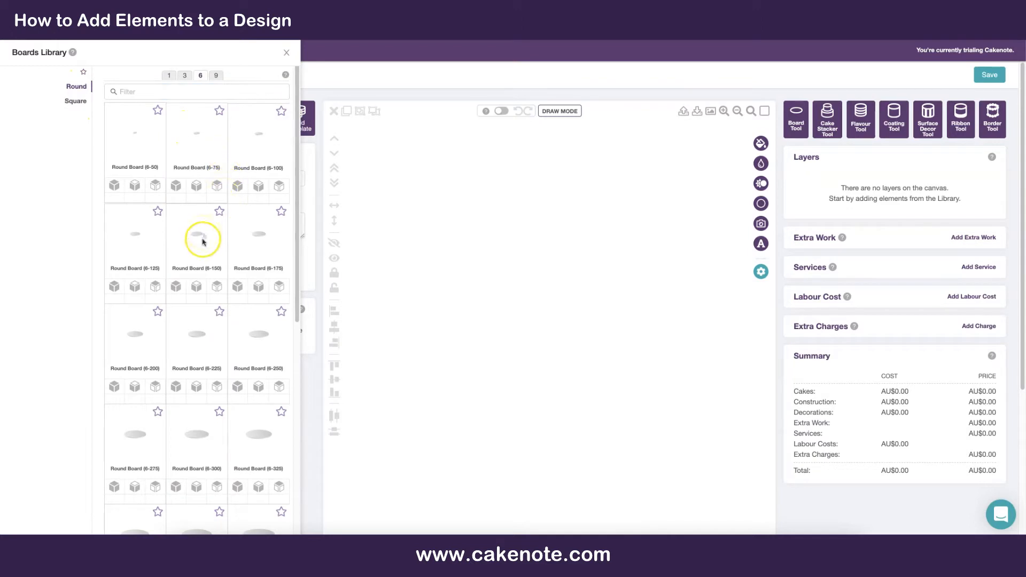
- Add Round Board (6-150) to the favourites, view the favourites list, and remove the board from it
left_click(219, 214)
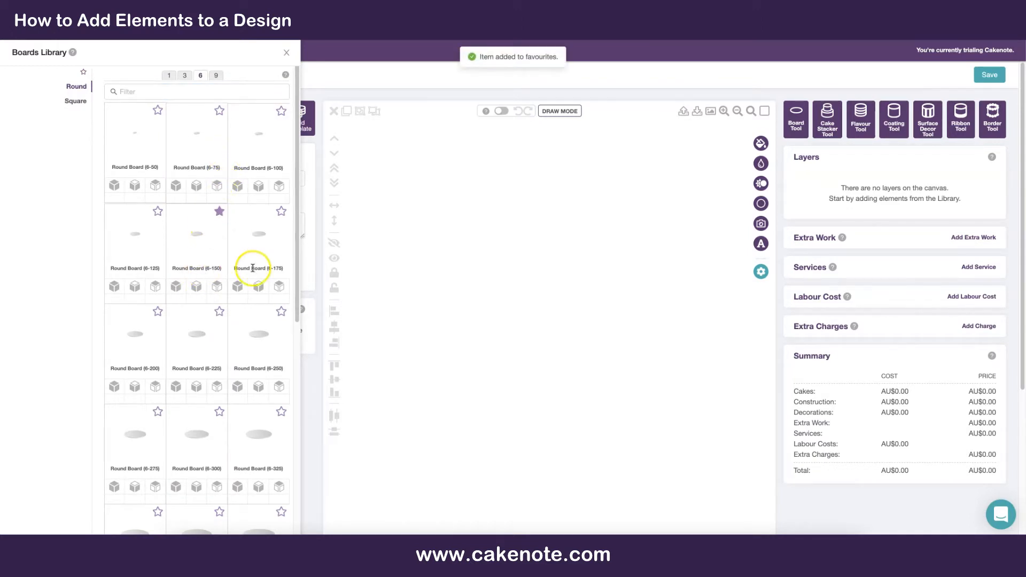
left_click(83, 74)
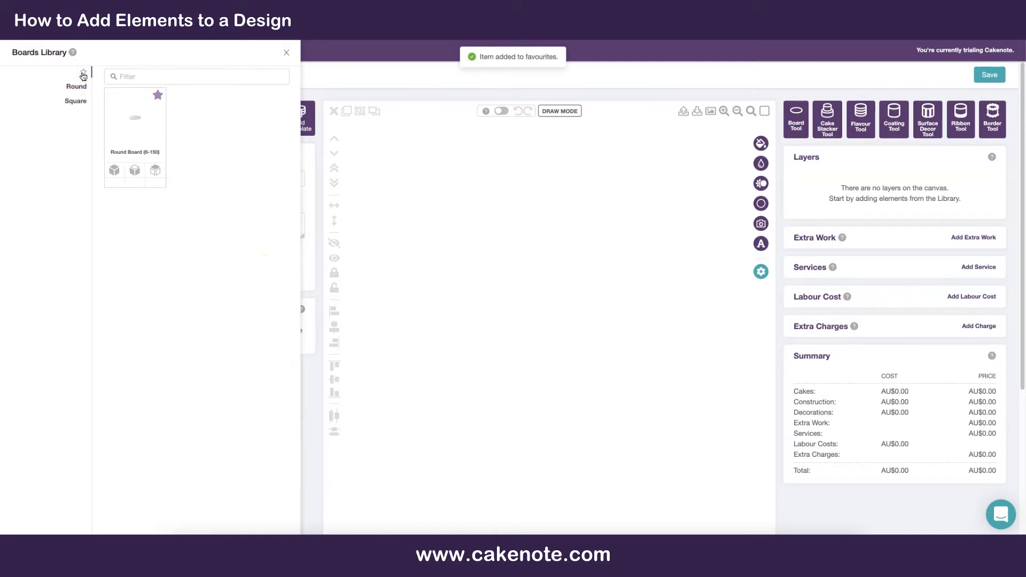
left_click(157, 99)
left_click(80, 88)
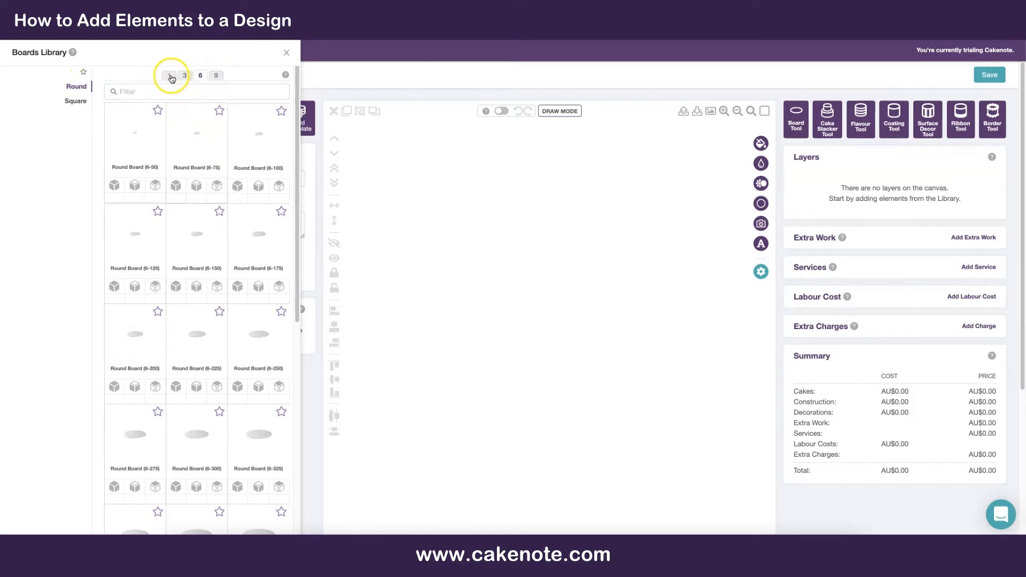
- Add the isometric view of the 9-thickness Round Board (9-350) as a layer and position it near the middle of the canvas
left_click(217, 76)
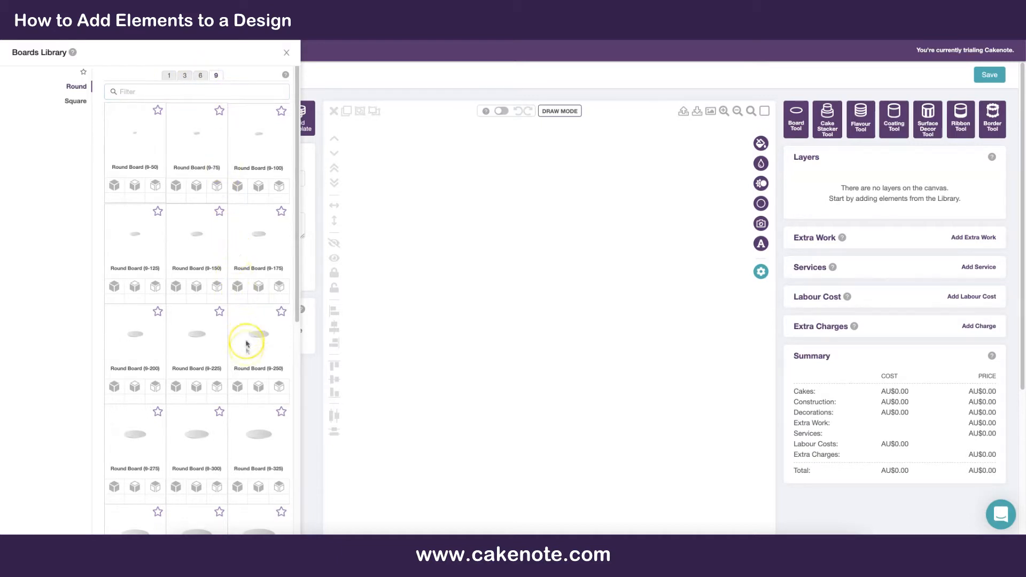
scroll(246, 348, "down", 3)
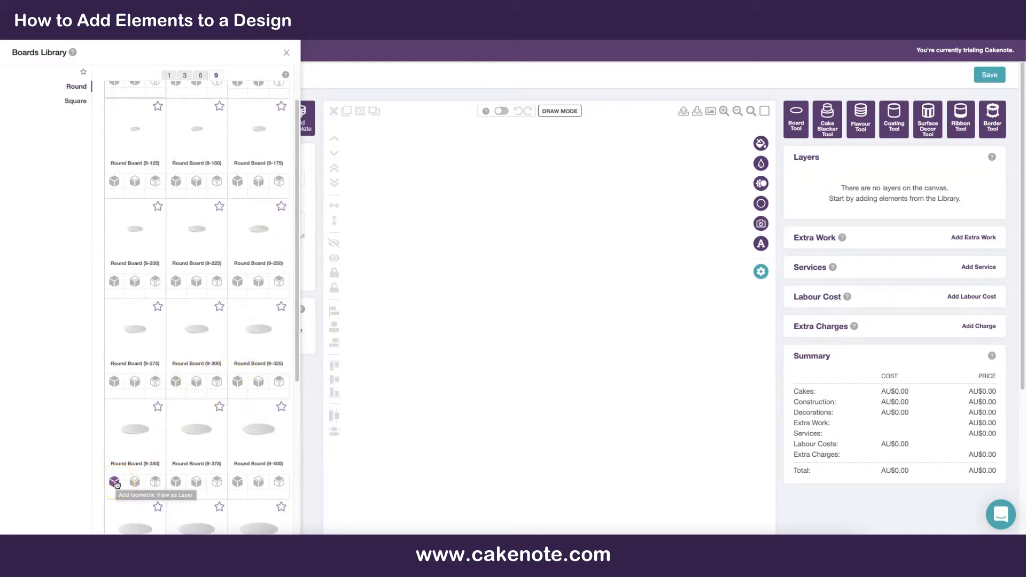
left_click(115, 460)
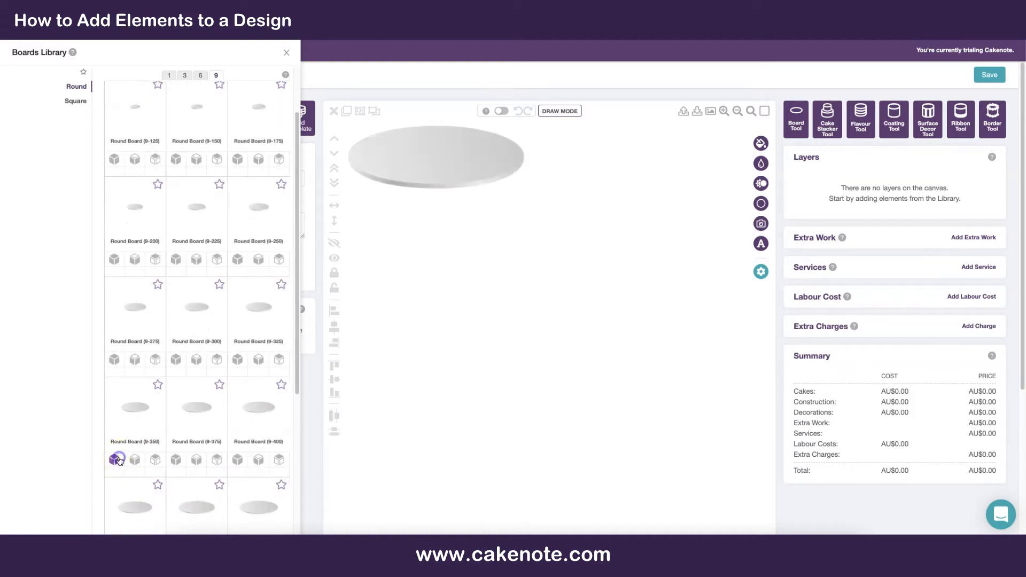
left_click_drag(445, 168, 564, 328)
left_click_drag(564, 328, 558, 327)
left_click(512, 240)
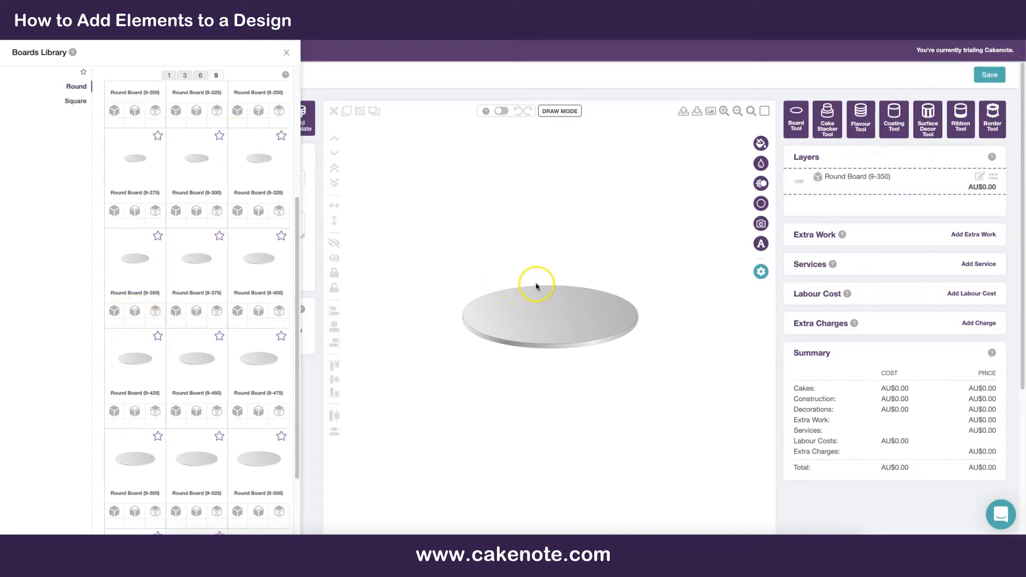
left_click_drag(569, 310, 569, 320)
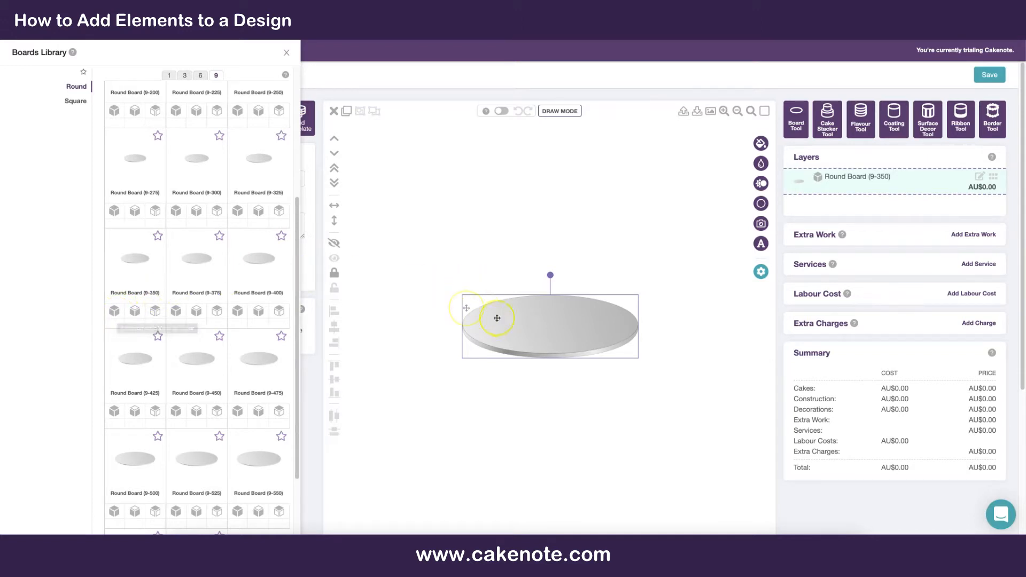
- Add the side and top views of Round Board (9-350) and arrange them in a column above the isometric board
left_click(135, 314)
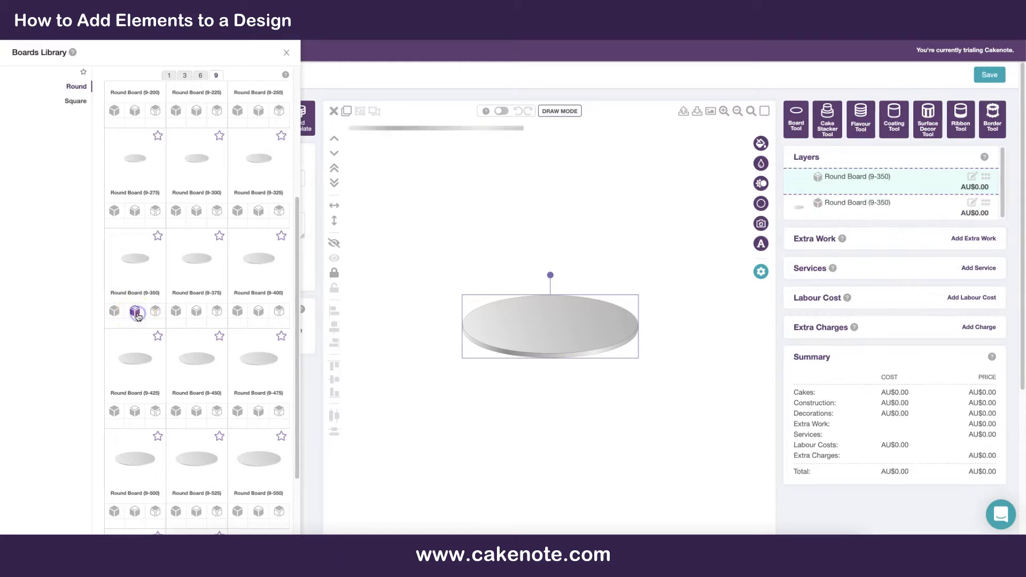
left_click_drag(433, 127, 545, 254)
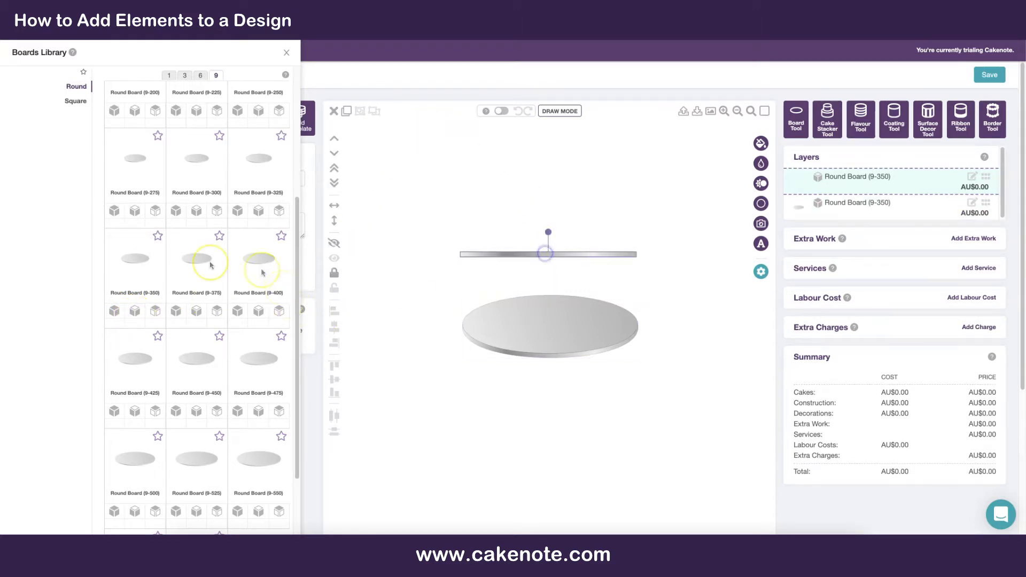
left_click(154, 316)
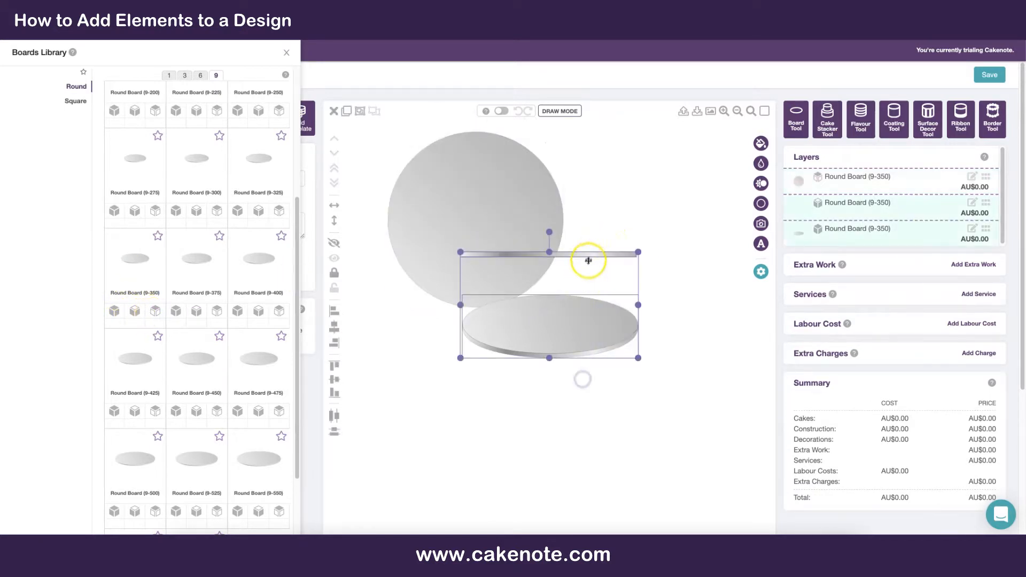
scroll(193, 270, "up", 1)
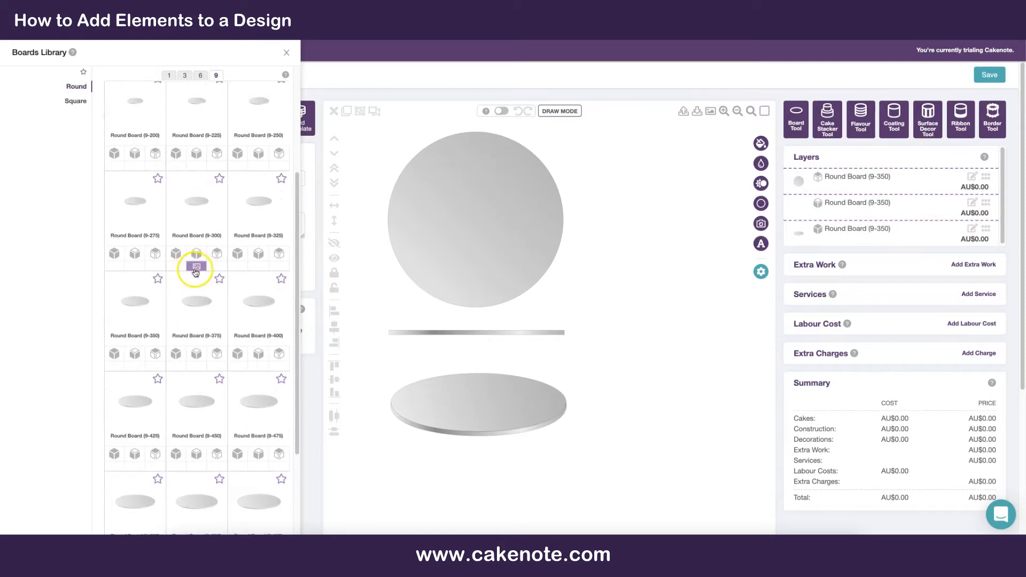
left_click(287, 52)
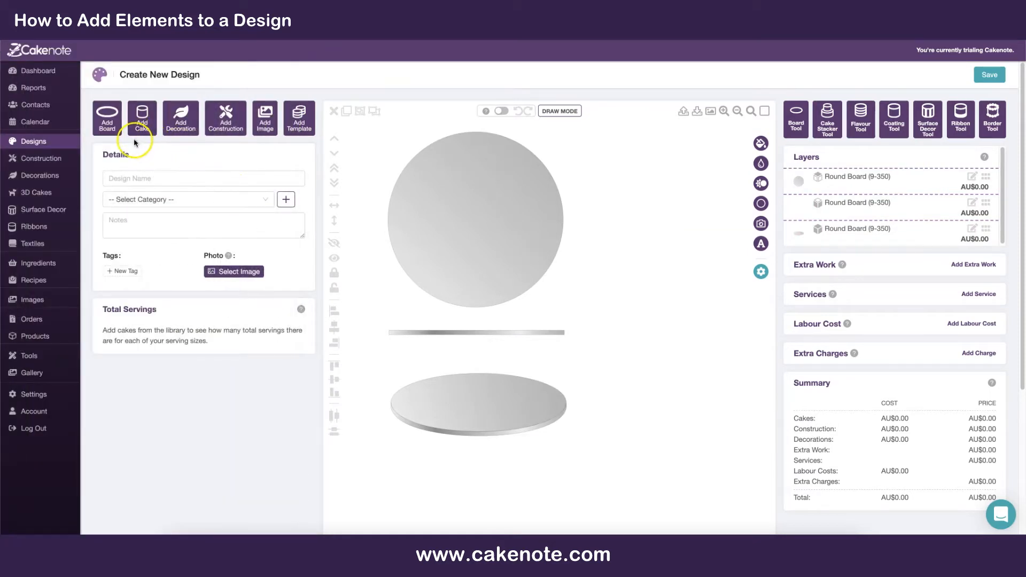
- Examine the round 4-tier and 2-tier combinations in the Cakes Library, including their servings
left_click(143, 129)
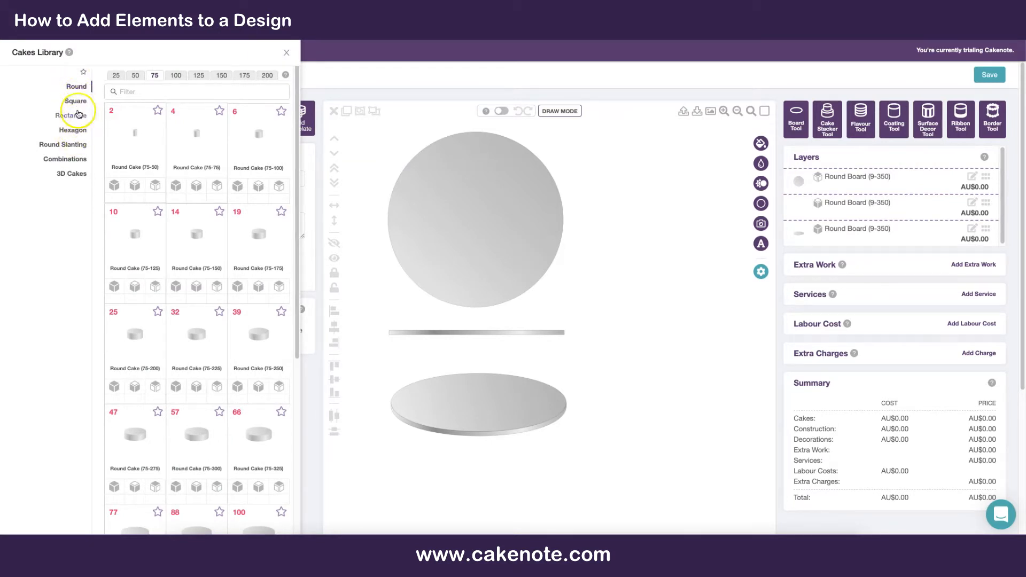
left_click(72, 159)
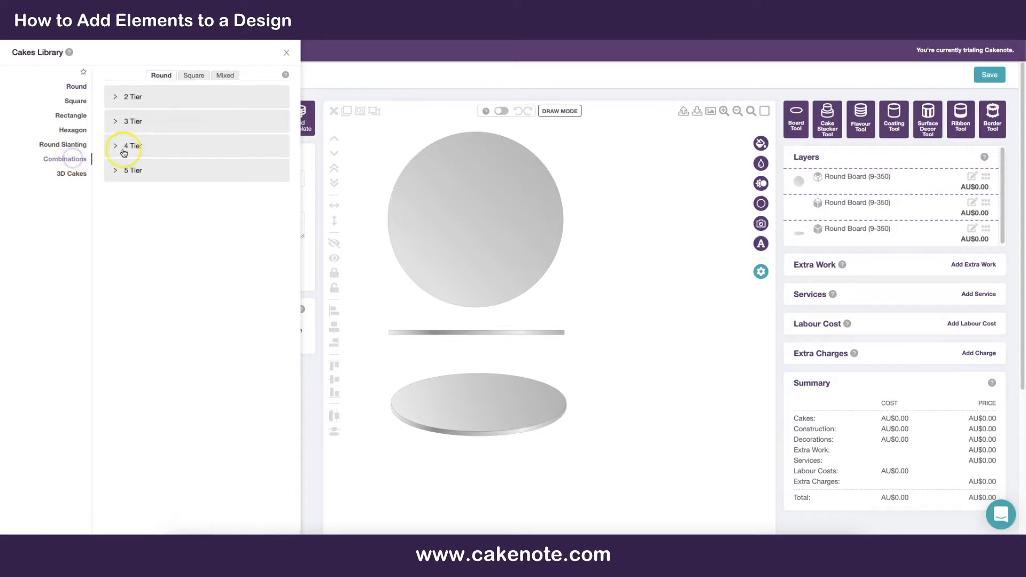
left_click(118, 147)
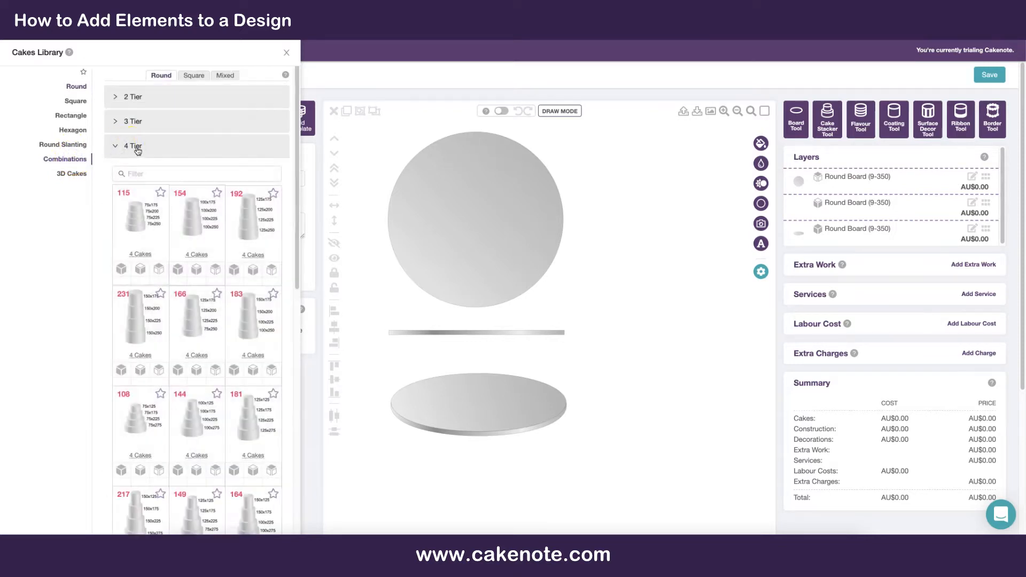
scroll(203, 280, "down", 1)
scroll(205, 281, "down", 3)
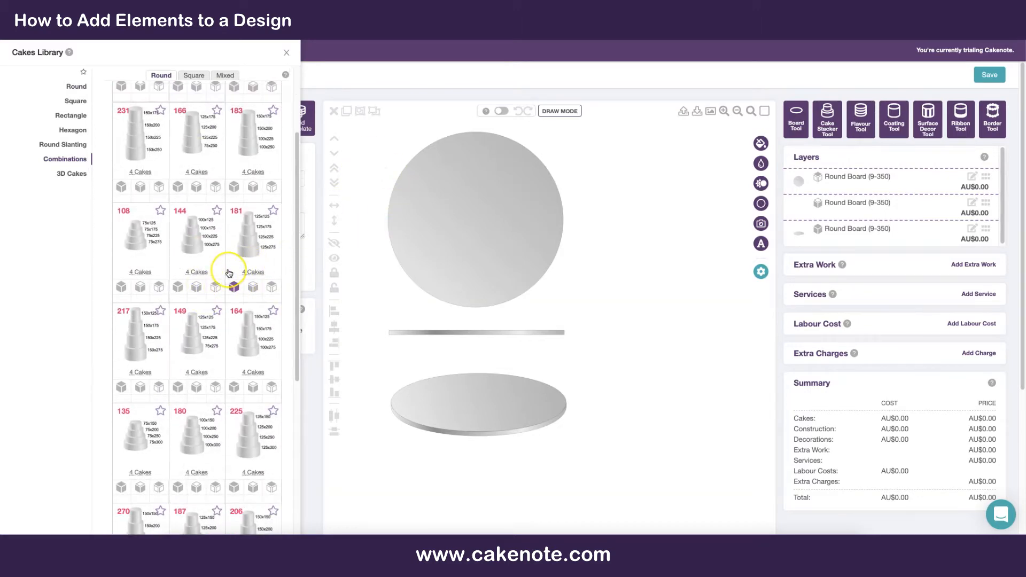
scroll(228, 270, "up", 4)
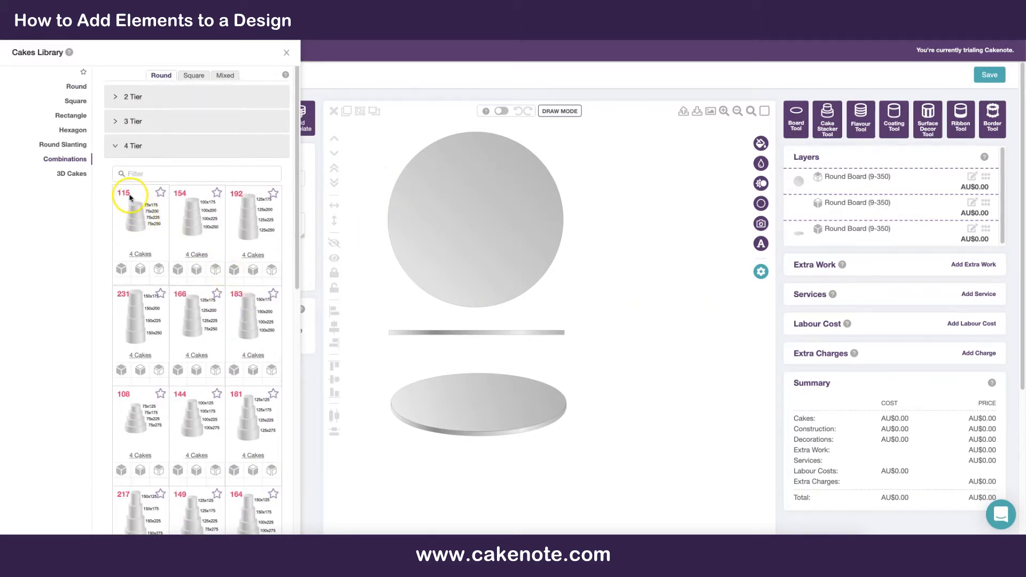
mouse_move(177, 197)
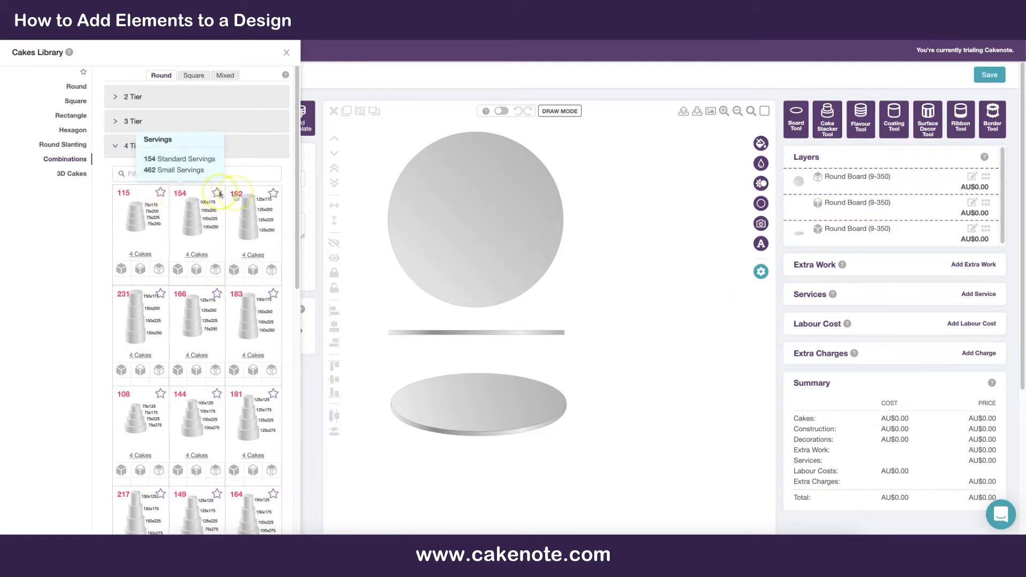
mouse_move(237, 197)
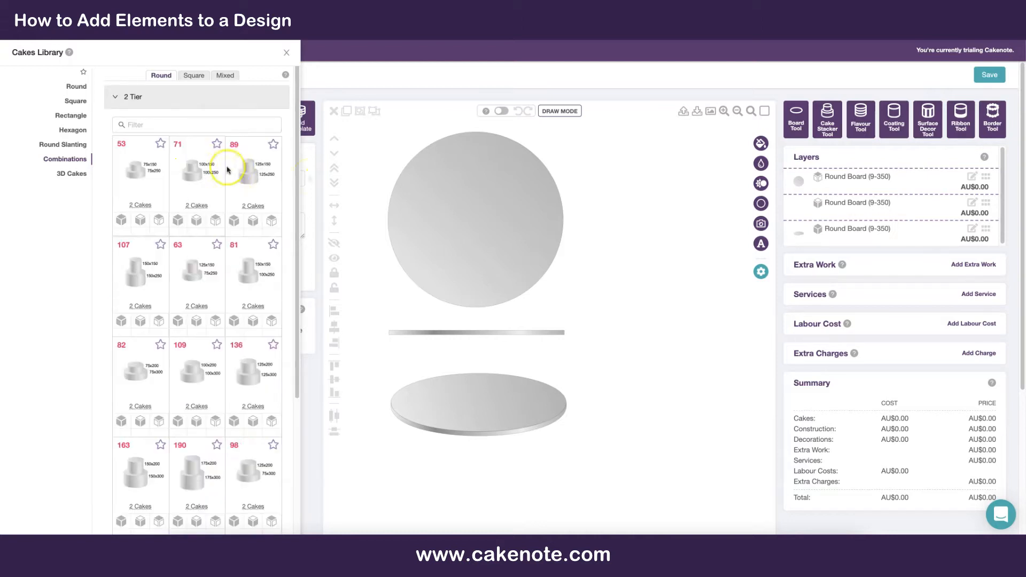
left_click_drag(229, 218, 247, 222)
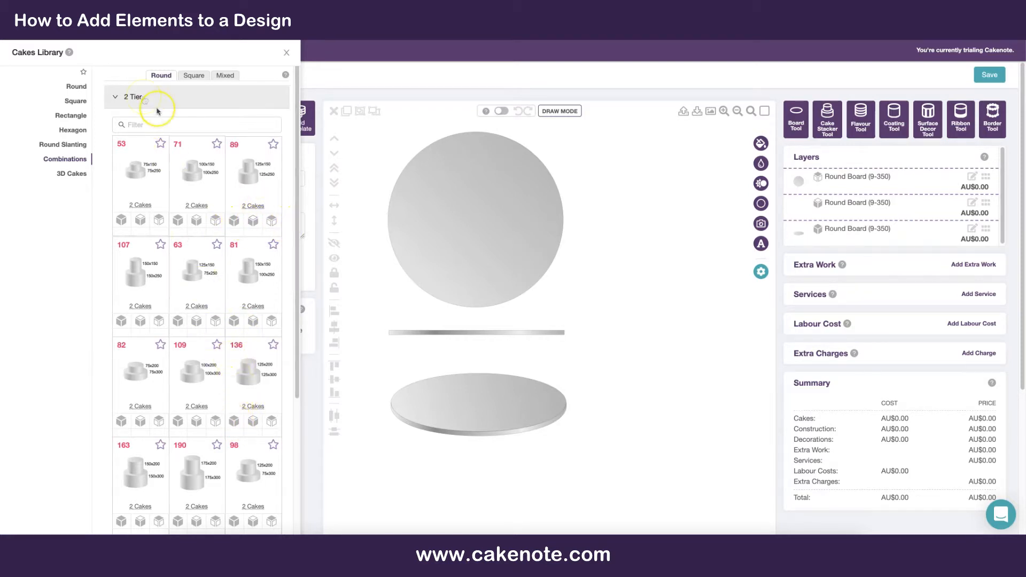
- Add the isometric view of the round 3-tier combination 100x150, 100x200, 100x250 and set the isometric board beneath it
left_click(126, 97)
left_click(118, 121)
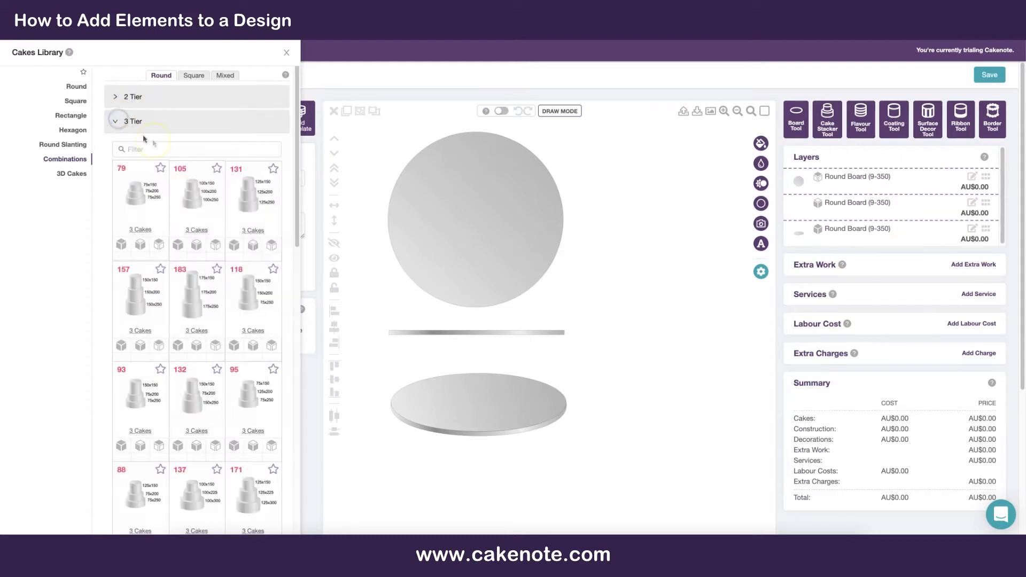
left_click(179, 246)
left_click_drag(626, 251, 674, 371)
left_click_drag(511, 398, 690, 414)
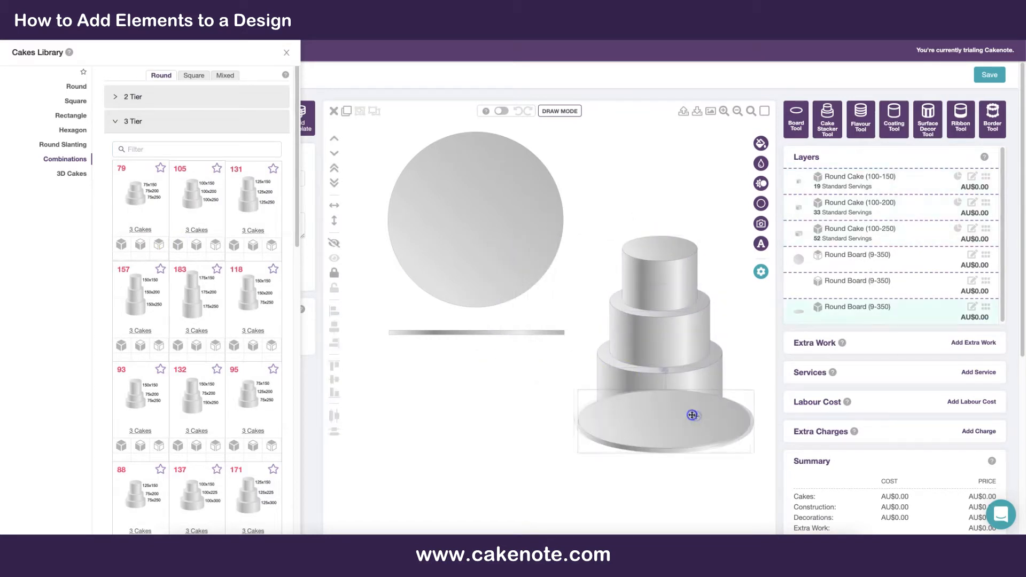
- Add the side view of the same 3-tier combination and stand it on the side-view board, moved low on the canvas
left_click_drag(435, 332, 424, 449)
left_click(452, 278)
left_click(197, 246)
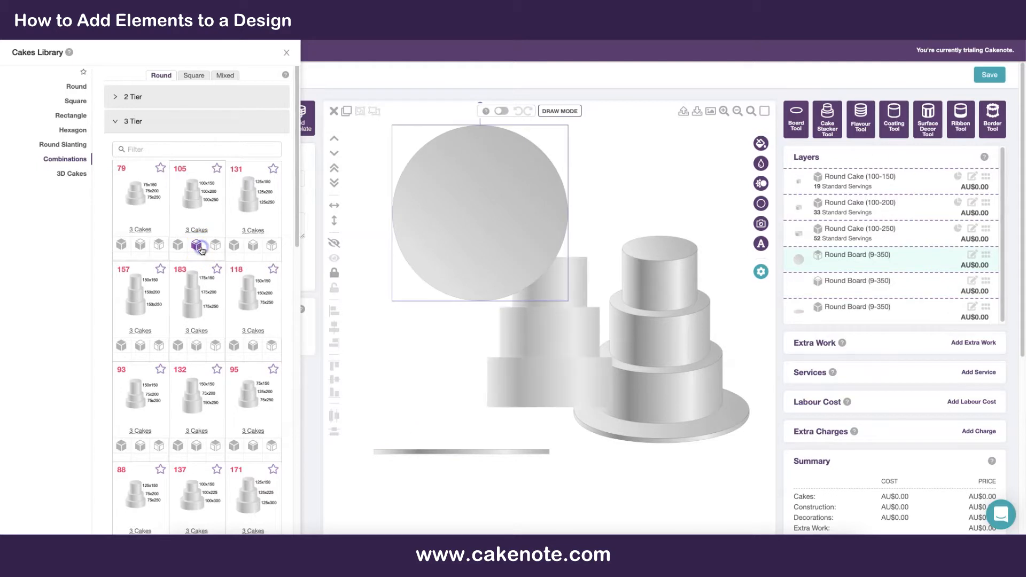
left_click_drag(483, 409, 591, 306)
left_click_drag(569, 302, 568, 302)
left_click(446, 373)
left_click(560, 304)
left_click(555, 321, "shift")
left_click(546, 387, "shift")
left_click_drag(547, 351, 495, 461)
left_click(427, 452, "shift")
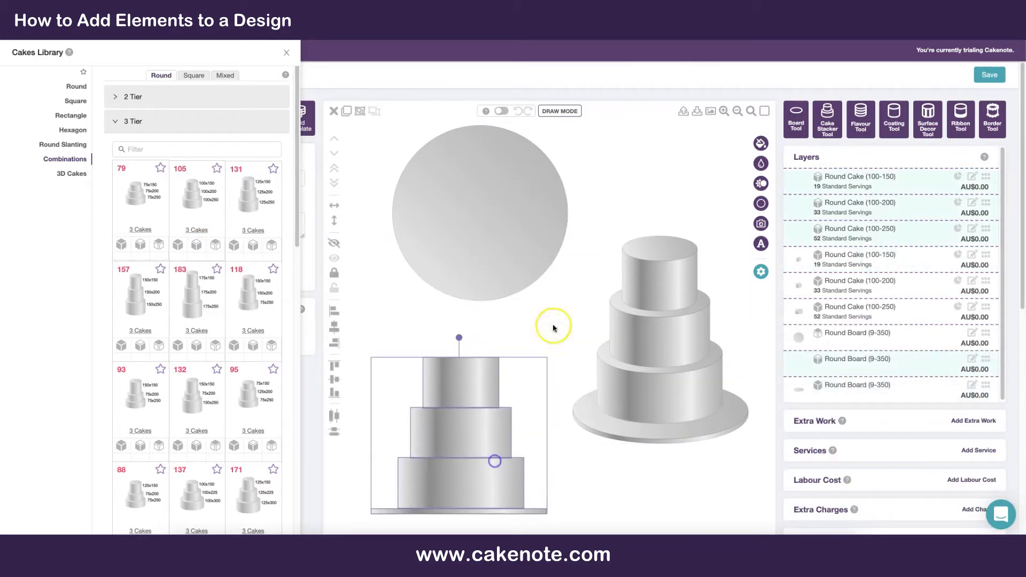
left_click(554, 326)
- Add the top view of the same 3-tier combination, centre it on the top-view board, and place them above the side-view cake
left_click(216, 245)
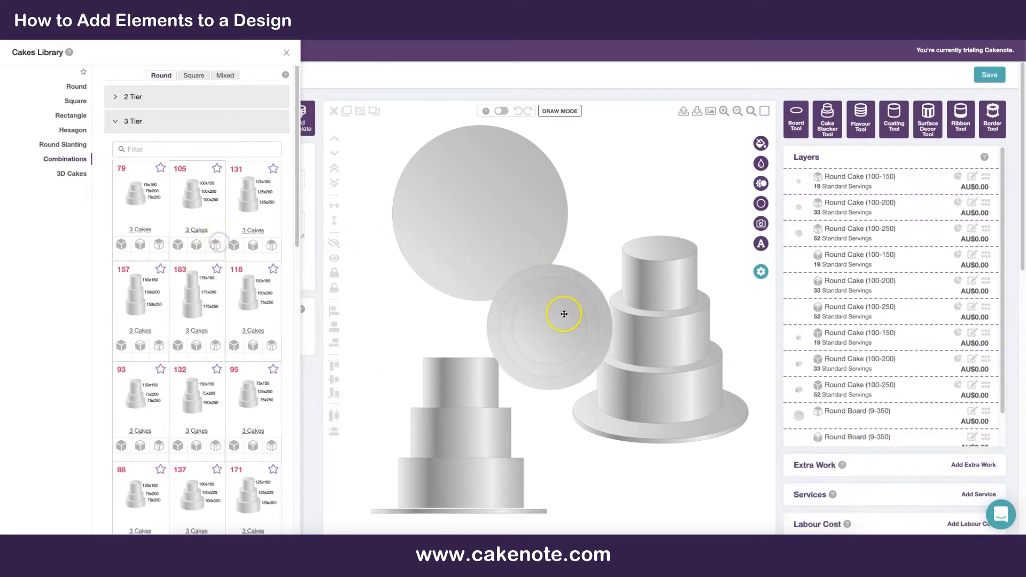
left_click(561, 310)
left_click(619, 195)
left_click_drag(536, 239, 483, 233)
left_click_drag(550, 307, 428, 191)
left_click_drag(535, 181, 468, 258)
left_click(554, 207)
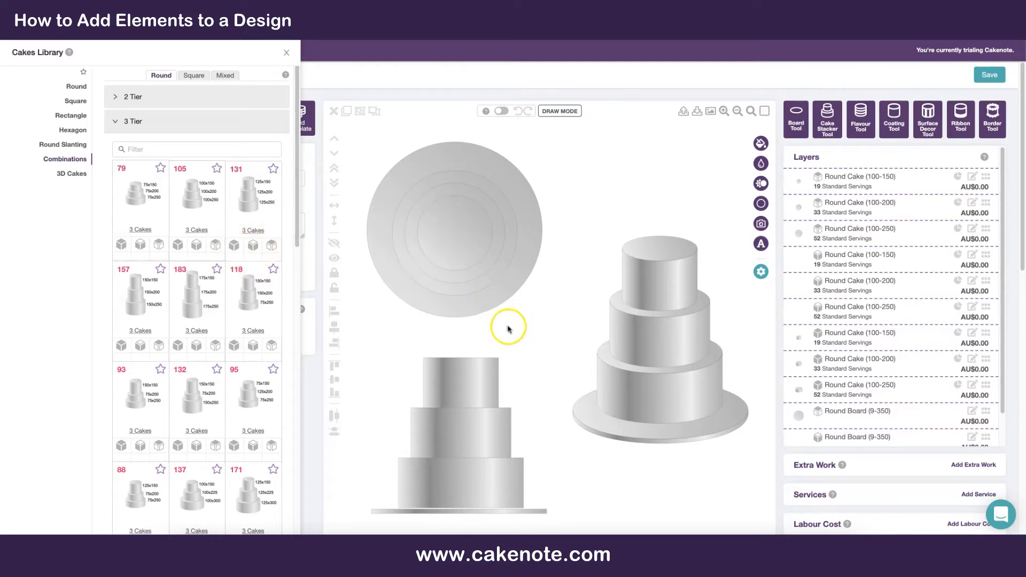
left_click_drag(365, 172, 476, 243)
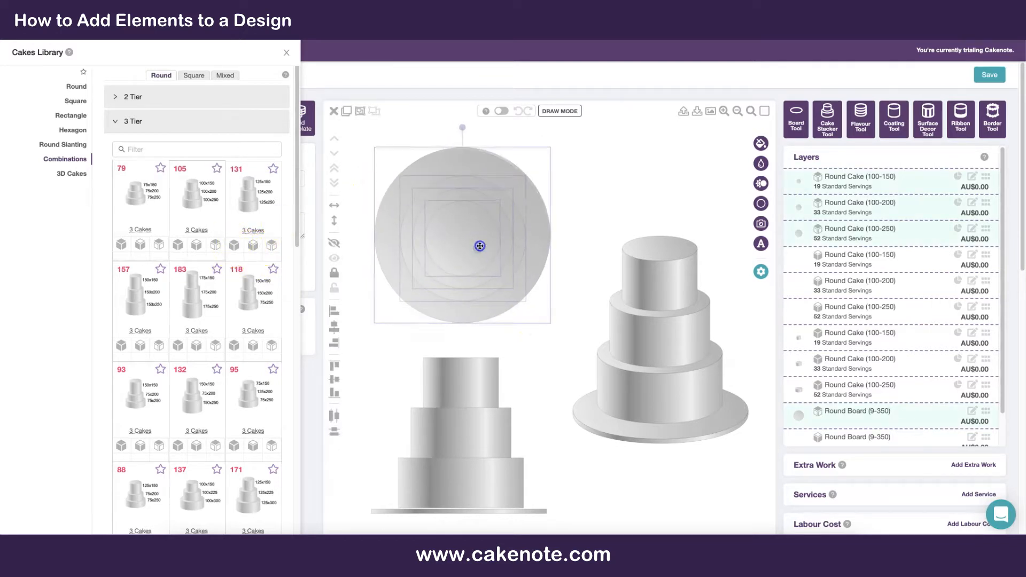
left_click(585, 164)
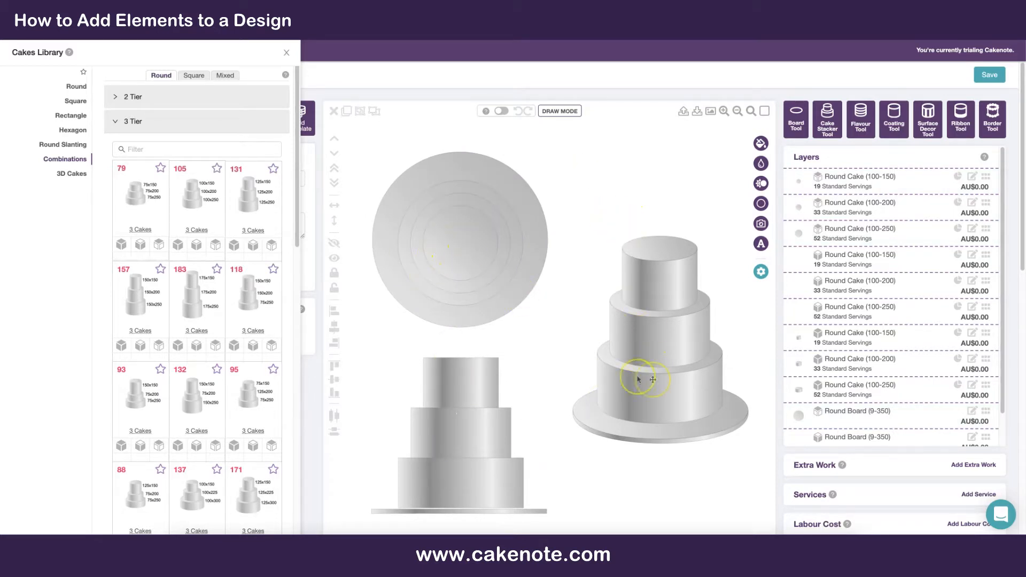
- Select all layers of the isometric, side and top views of the cake, one view at a time
left_click_drag(593, 214, 711, 397)
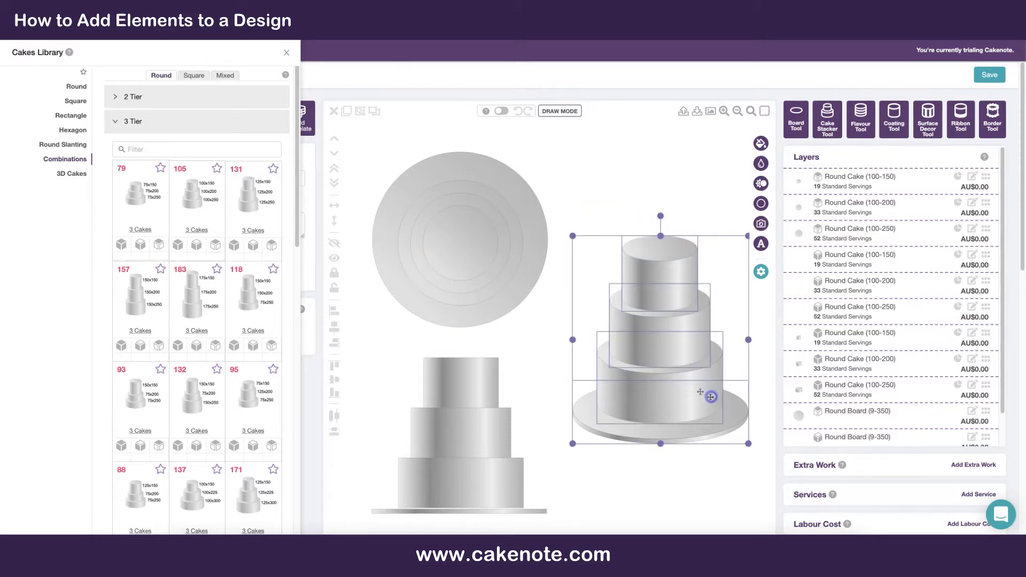
left_click_drag(483, 358, 498, 476)
left_click_drag(389, 166, 510, 265)
left_click(576, 190)
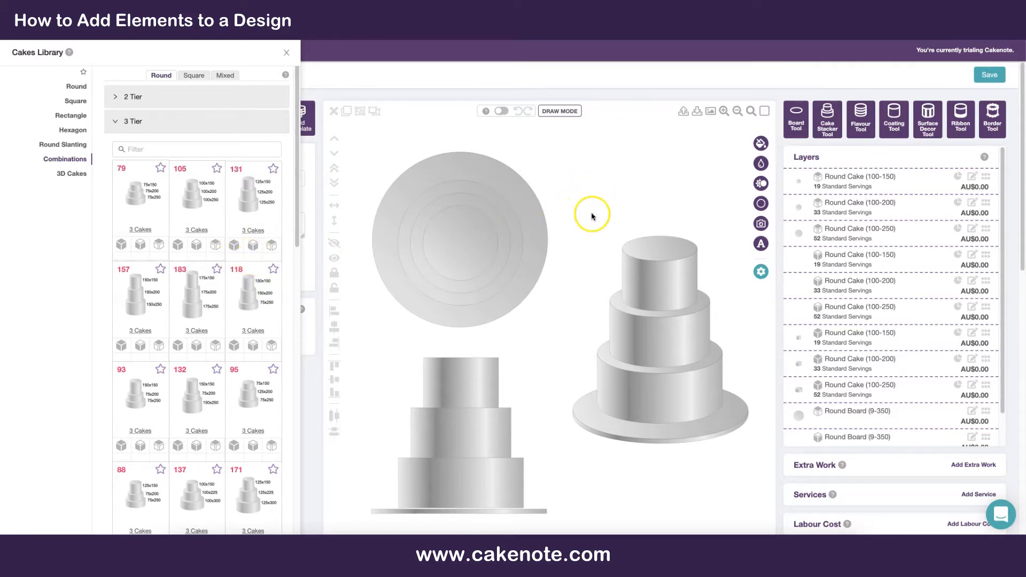
- Move the whole isometric cake together with its board slightly down and to the left on the canvas
left_click_drag(617, 212, 676, 458)
left_click(683, 433)
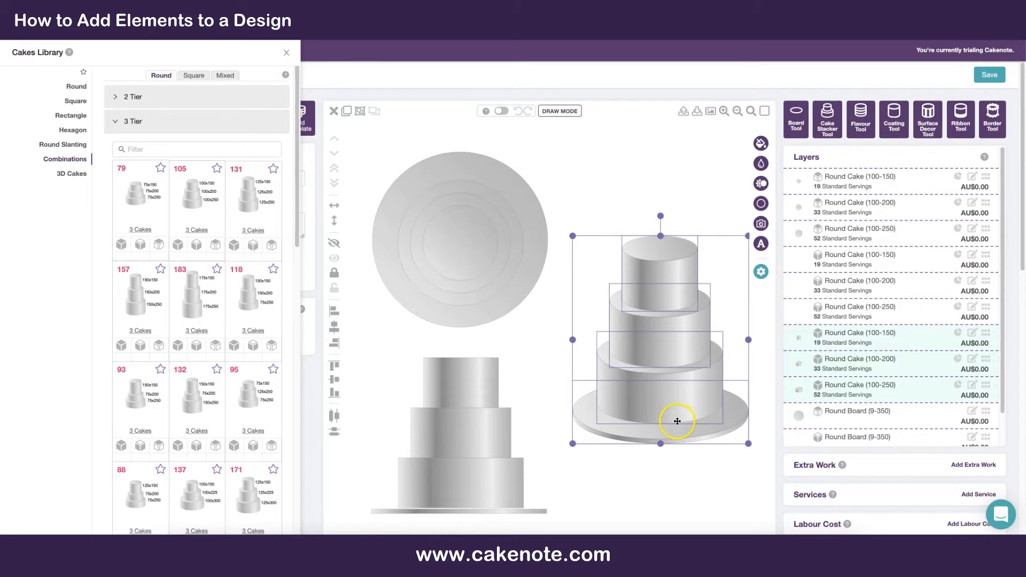
left_click_drag(677, 403, 669, 416)
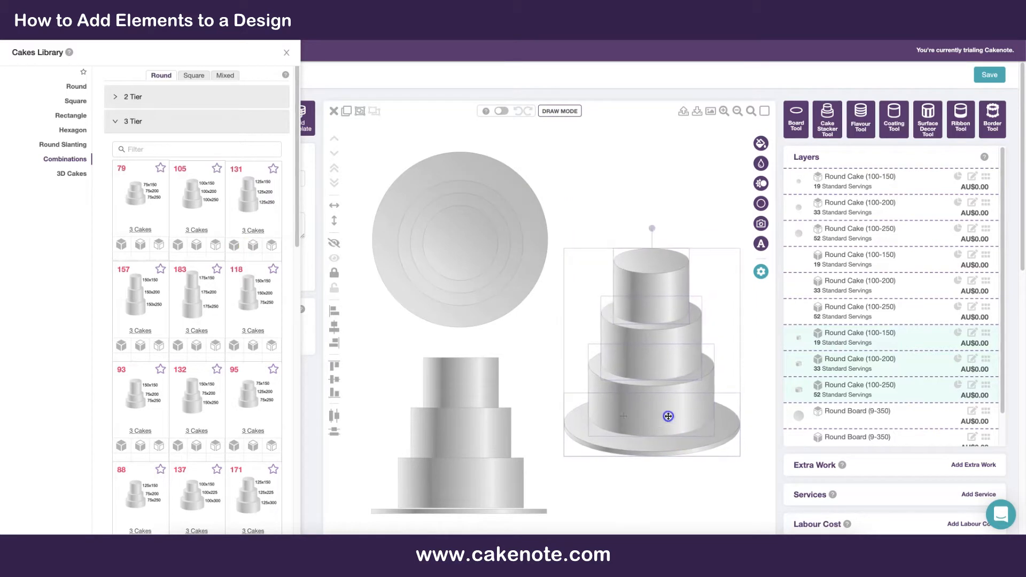
left_click(541, 368)
- Select the side-view cake with its board, extending the selection to the top-view cake and board
left_click_drag(528, 350, 434, 509)
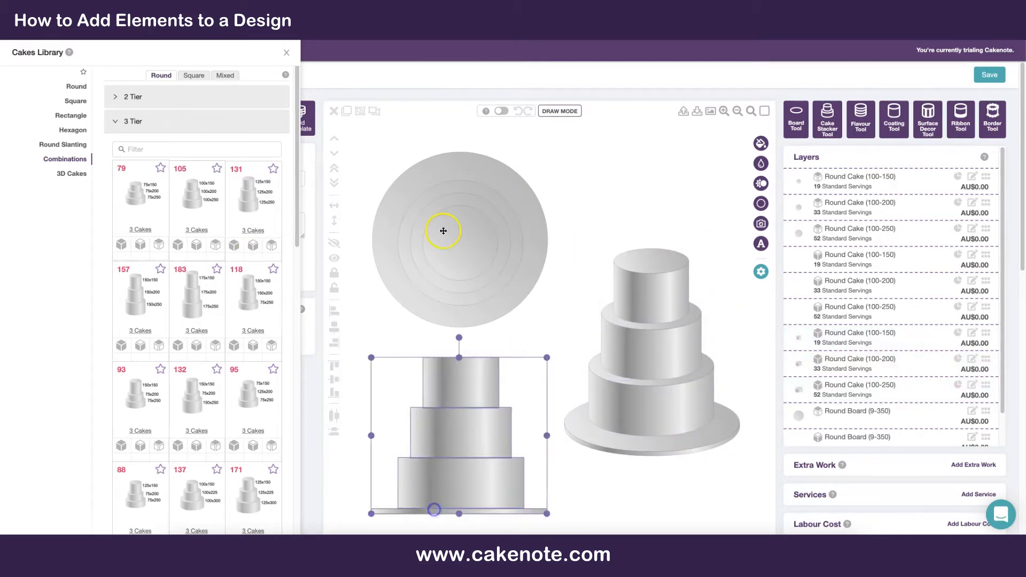
left_click_drag(384, 162, 512, 514)
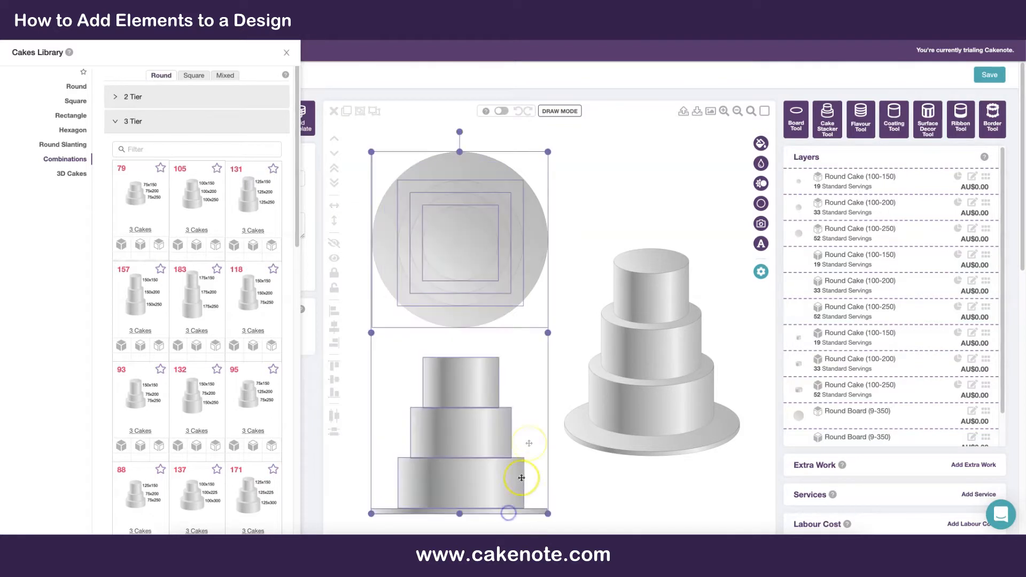
- Clear the selection and reselect the top-view and side-view cakes together with their boards
left_click(570, 229)
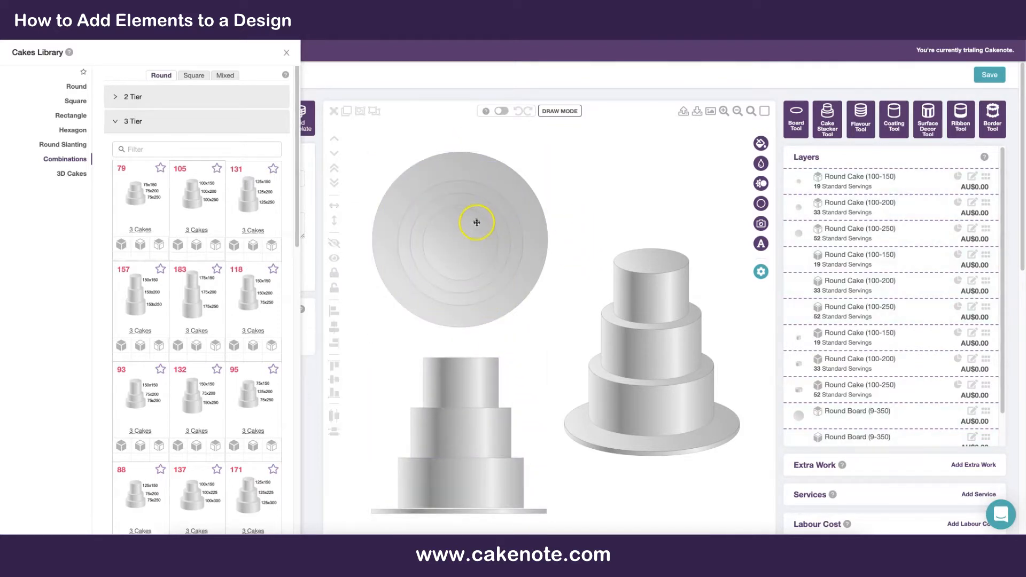
left_click_drag(416, 178, 503, 532)
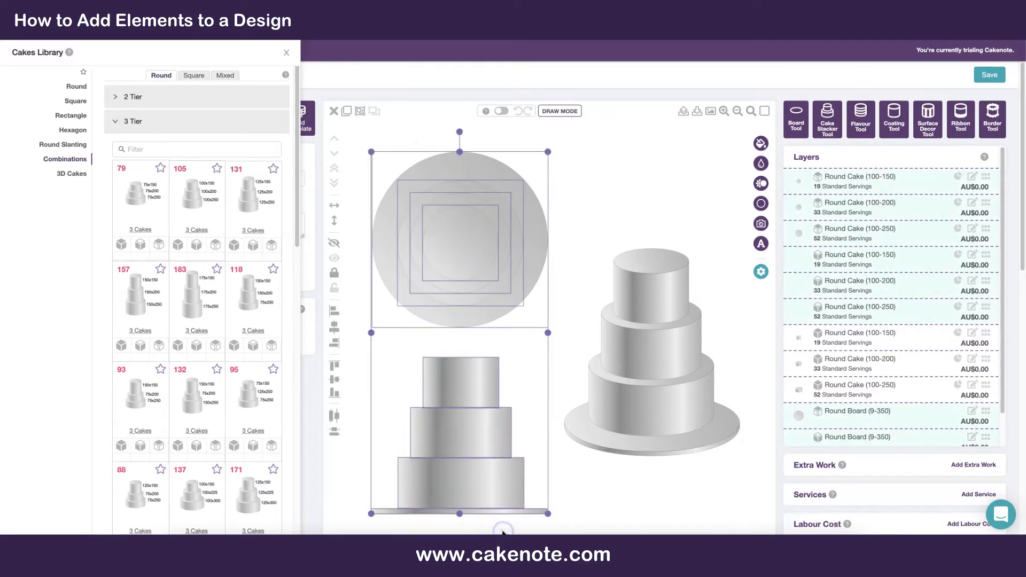
left_click(553, 191)
left_click_drag(540, 157, 410, 527)
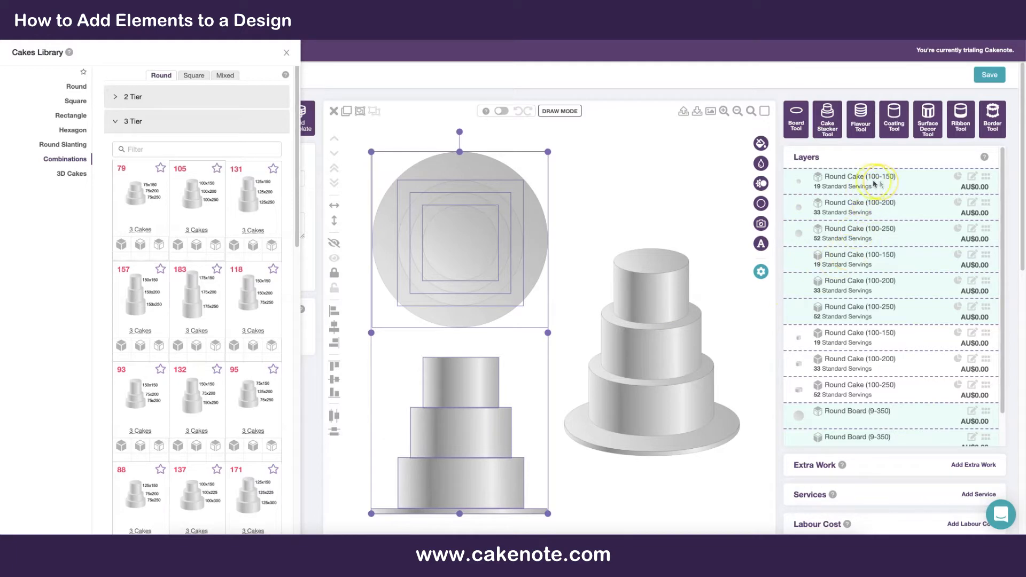
- Review the selected views' entries in the layers list, close the cakes library and check the total servings
scroll(870, 368, "down", 1)
scroll(871, 369, "down", 1)
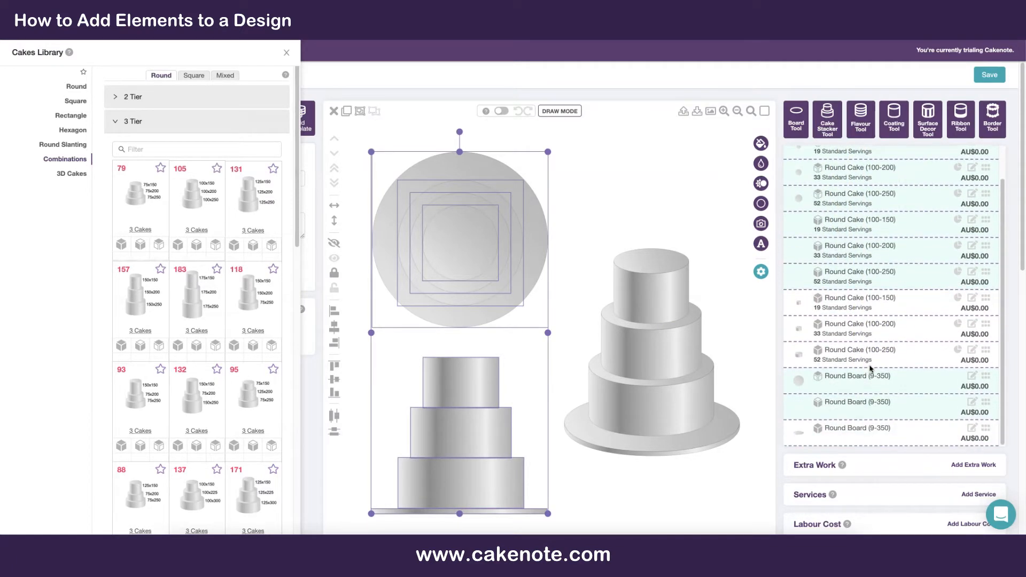
scroll(754, 321, "down", 3)
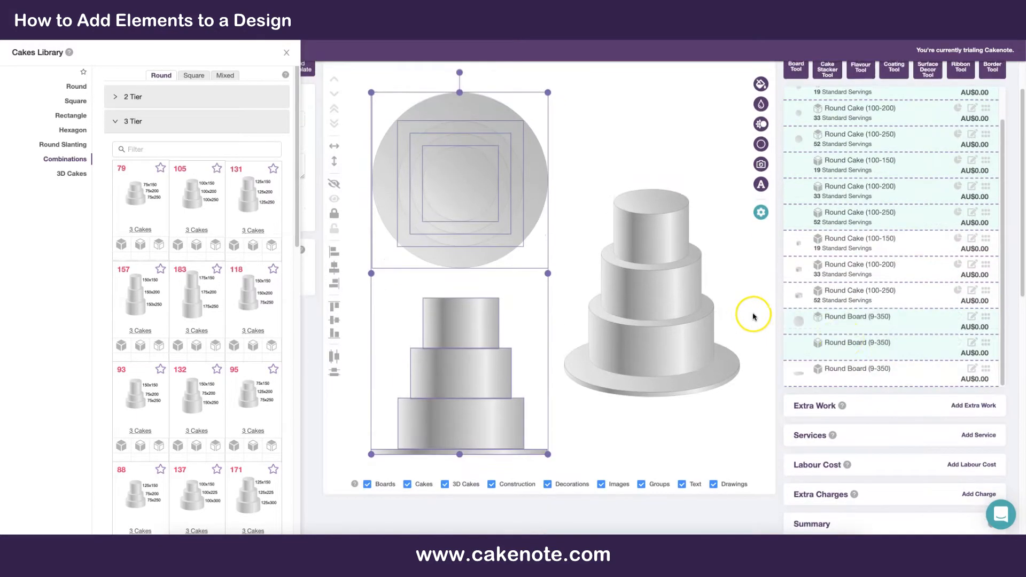
left_click(287, 55)
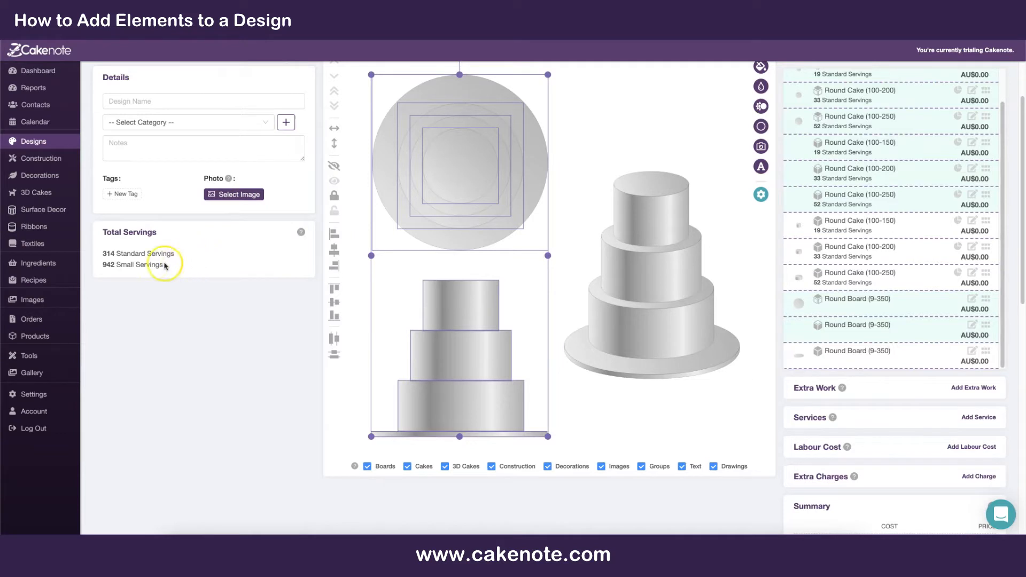
left_click(573, 256)
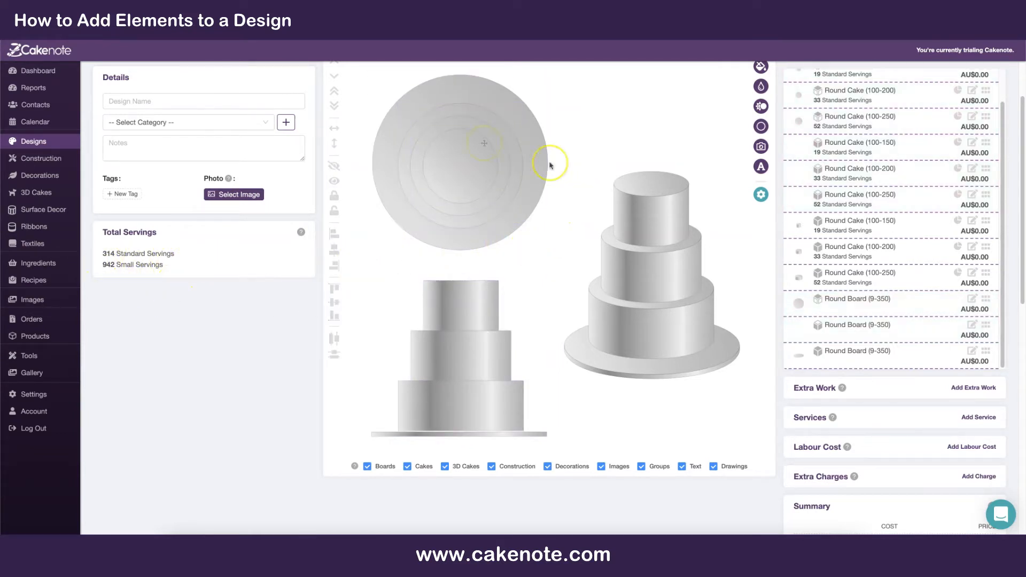
- Delete the top-view and side-view cakes together with their boards
scroll(567, 243, "up", 2)
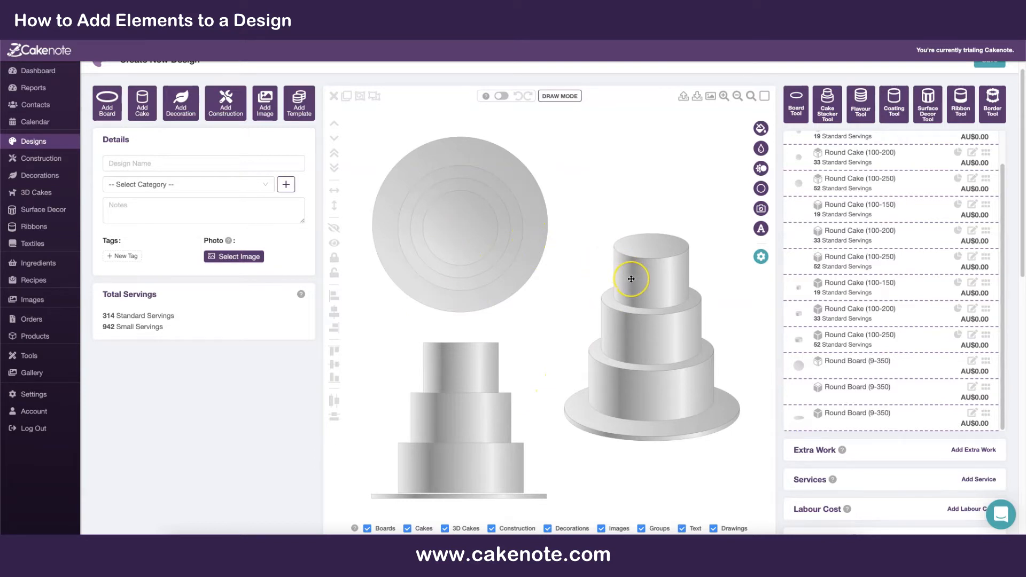
left_click_drag(376, 136, 508, 497)
left_click(333, 95)
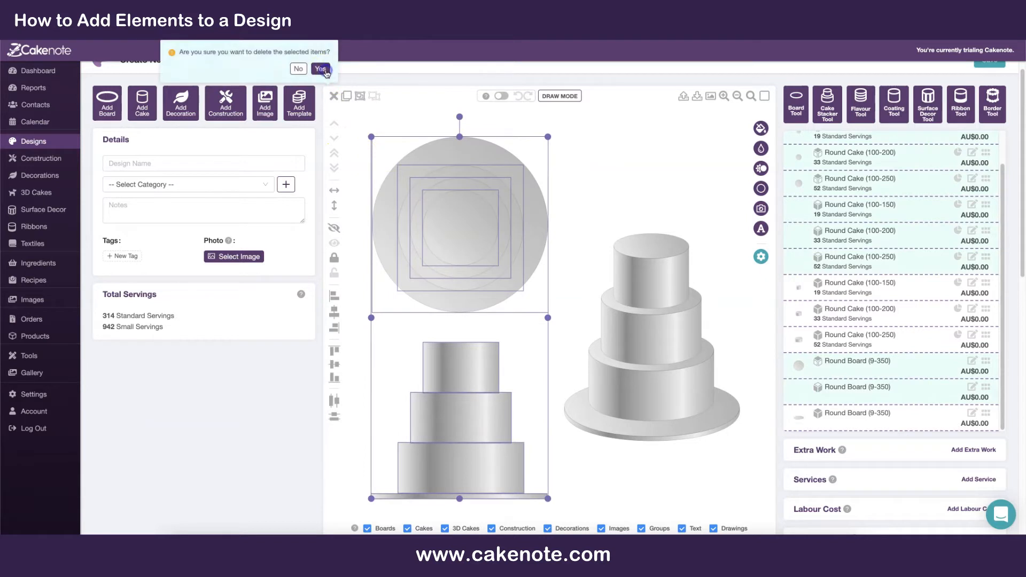
left_click(323, 66)
- Move the whole isometric cake with its board slightly to the left on the canvas
left_click_drag(616, 207, 675, 451)
left_click_drag(672, 368, 657, 363)
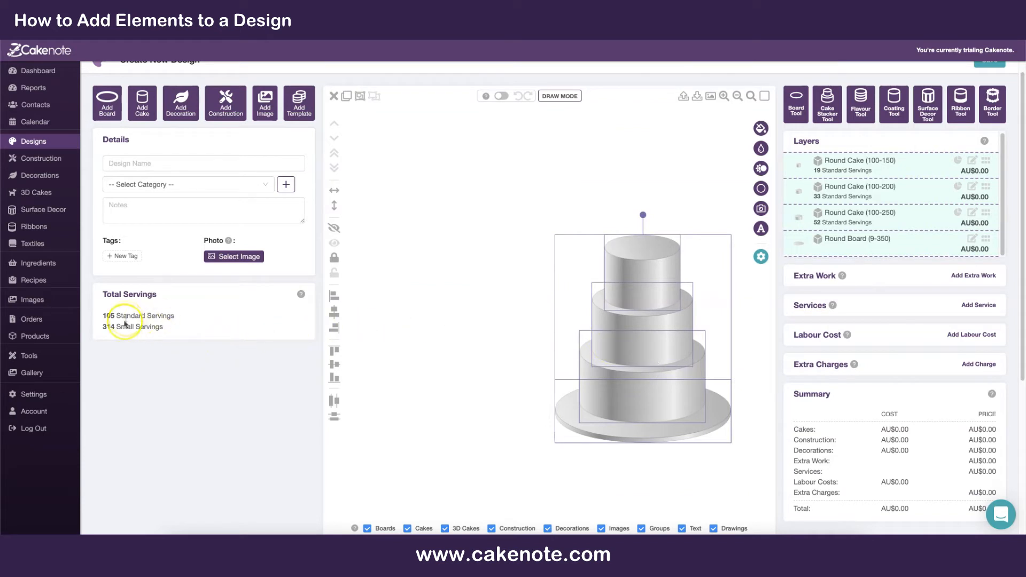
left_click(447, 222)
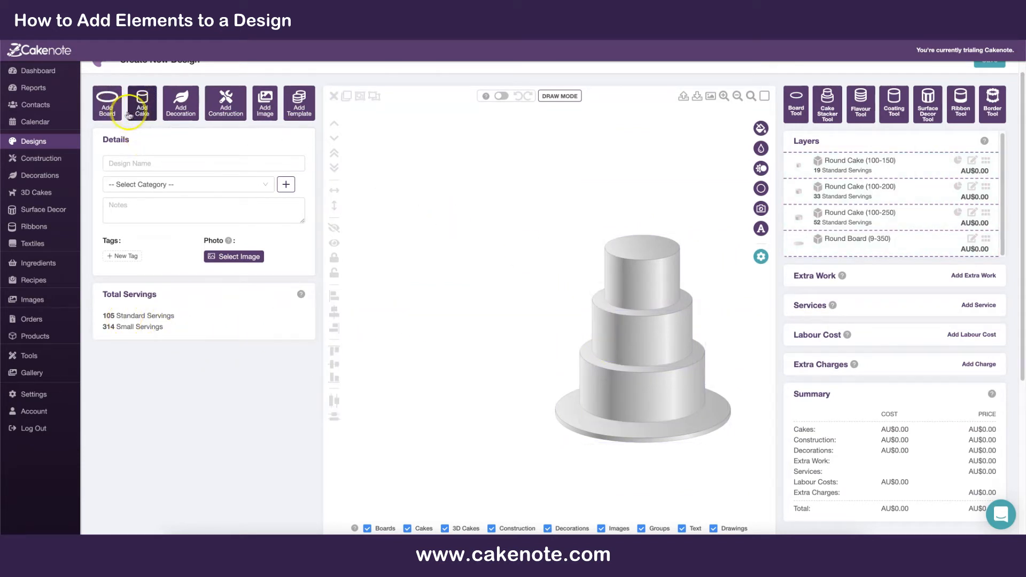
- Add the front view of Round Board (9-350) as an image and place it beside the isometric cake
left_click(109, 105)
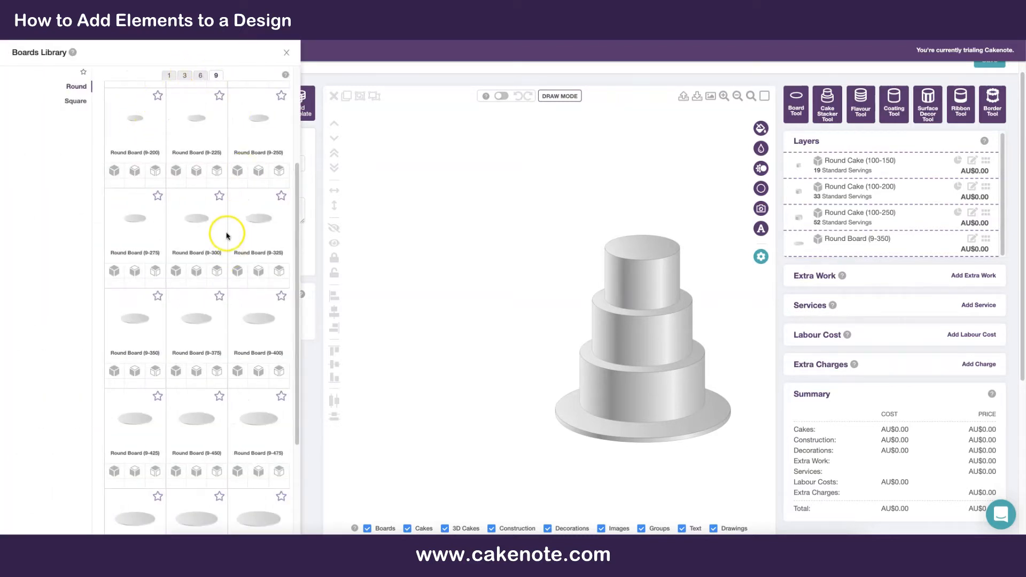
scroll(222, 268, "down", 1)
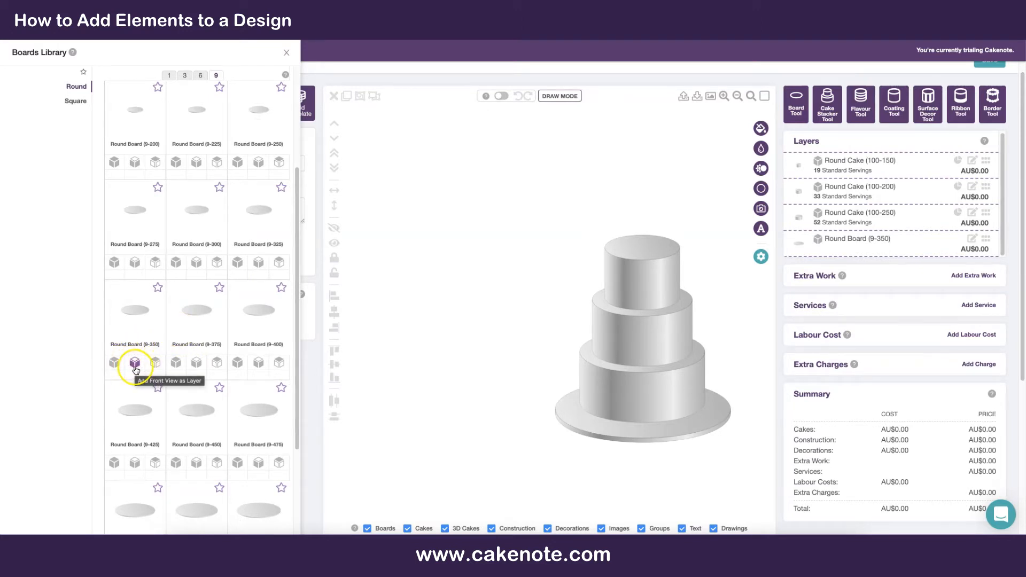
mouse_move(137, 376)
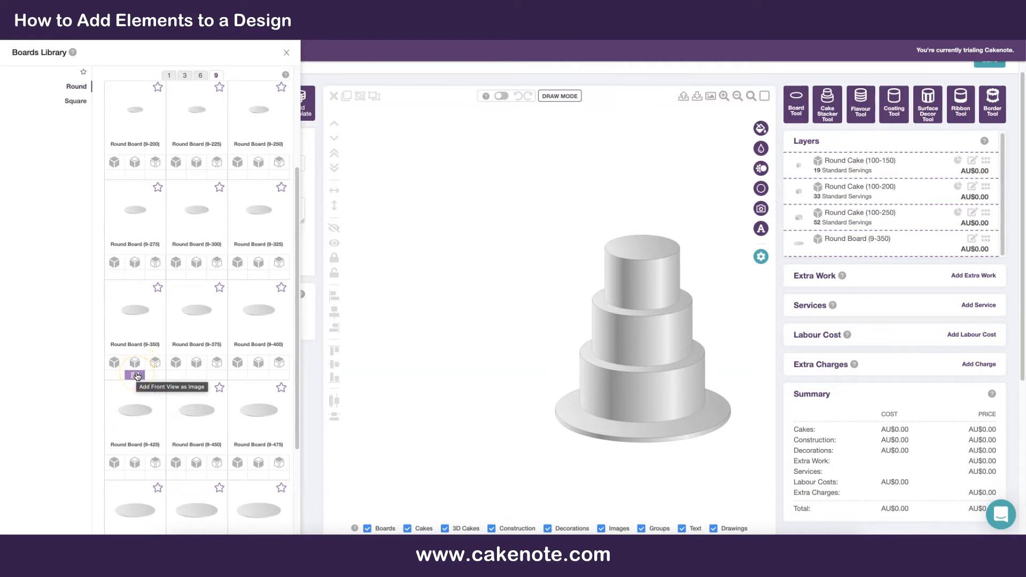
left_click(135, 376)
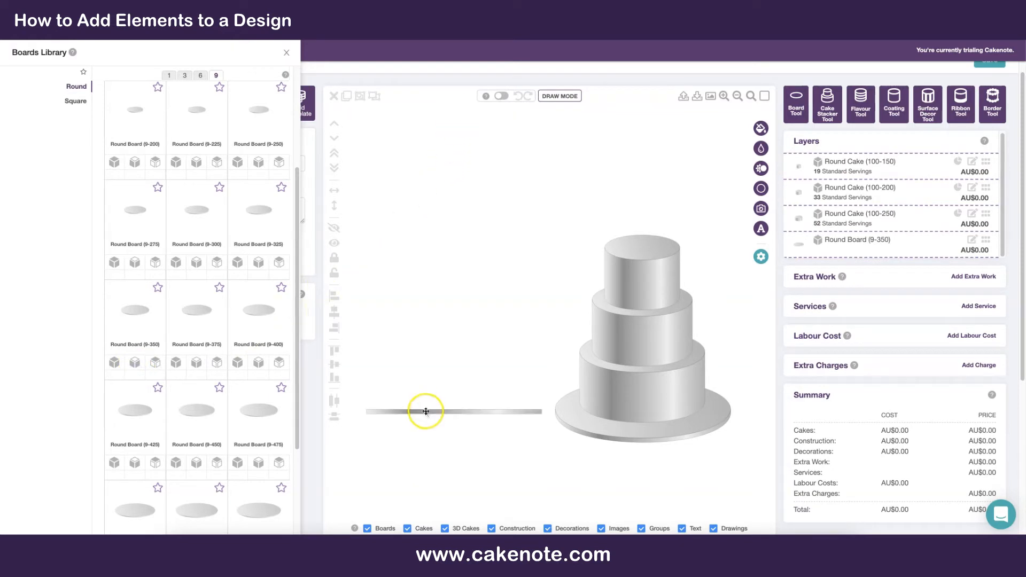
left_click_drag(427, 412, 426, 411)
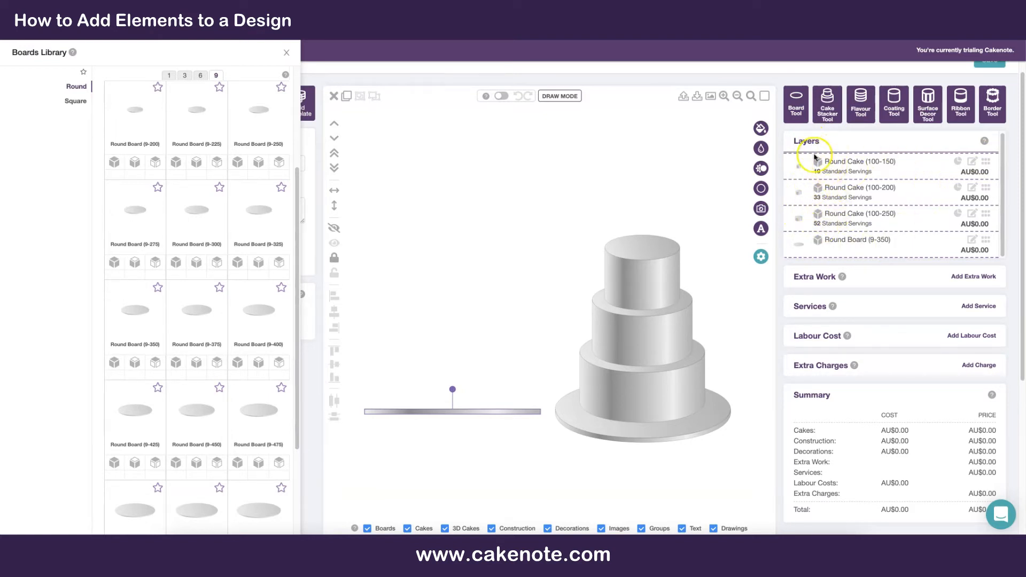
- Select the front-view board image and check how it is represented in the layers list
left_click(620, 184)
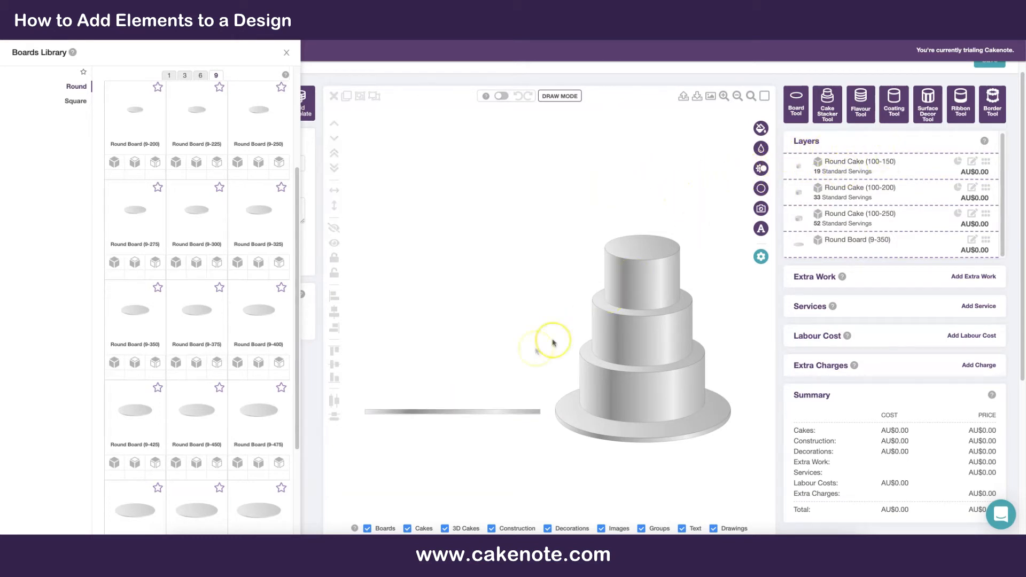
left_click(504, 412)
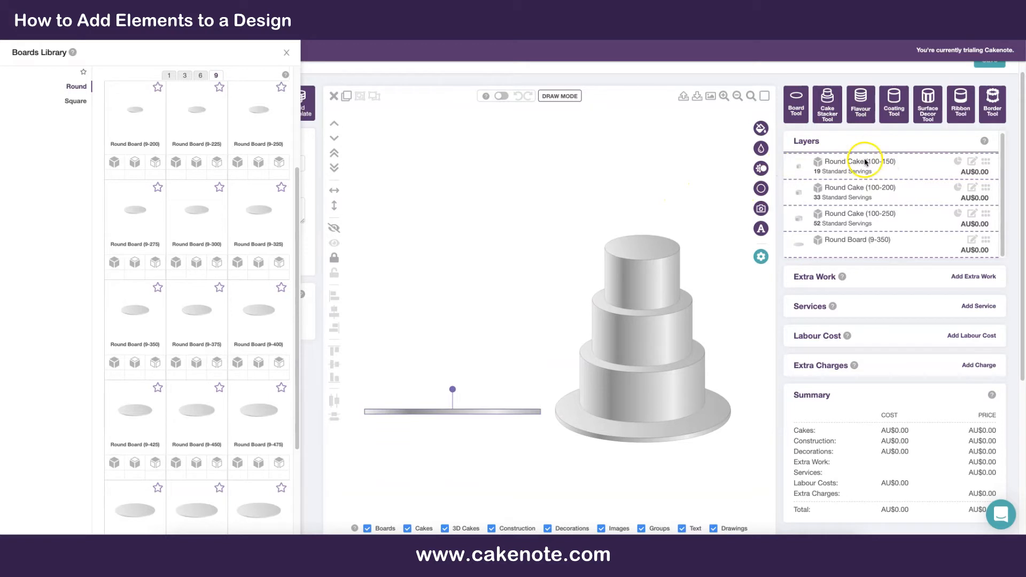
left_click(533, 266)
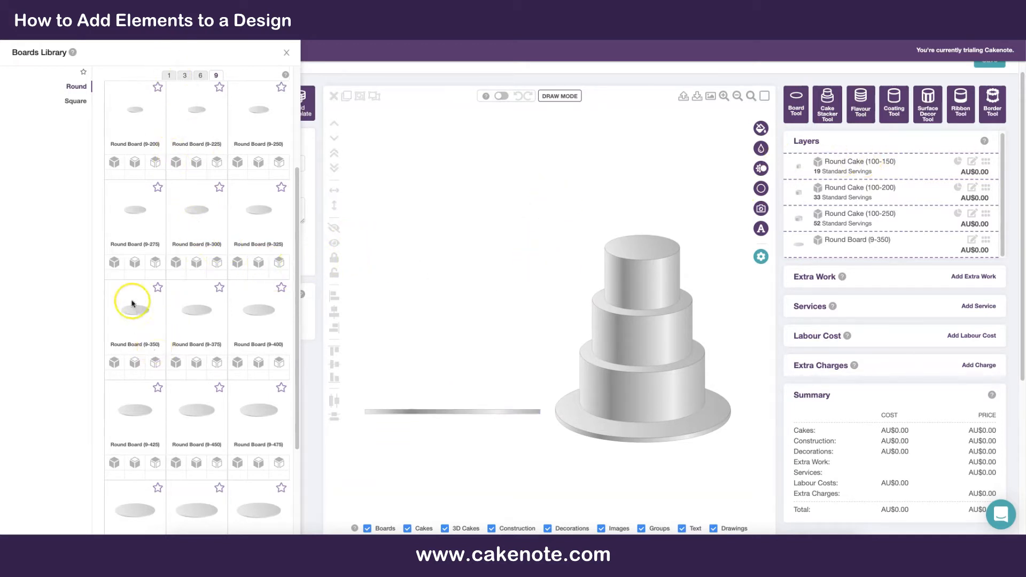
- Add the top view of Round Board (9-350) as an image, position it above the front-view board and close the library
left_click(156, 377)
left_click_drag(472, 213, 486, 247)
left_click(576, 182)
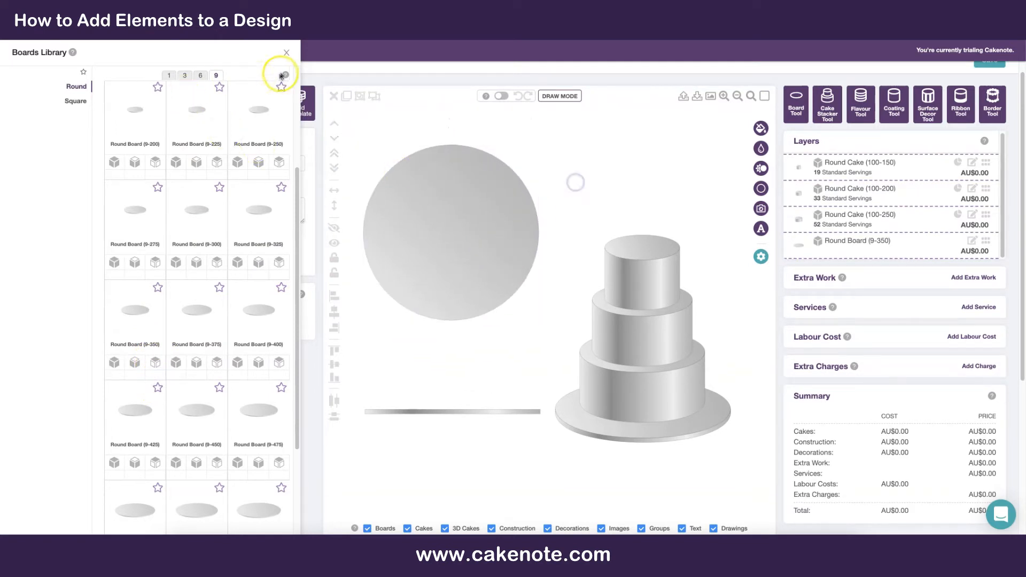
left_click(286, 55)
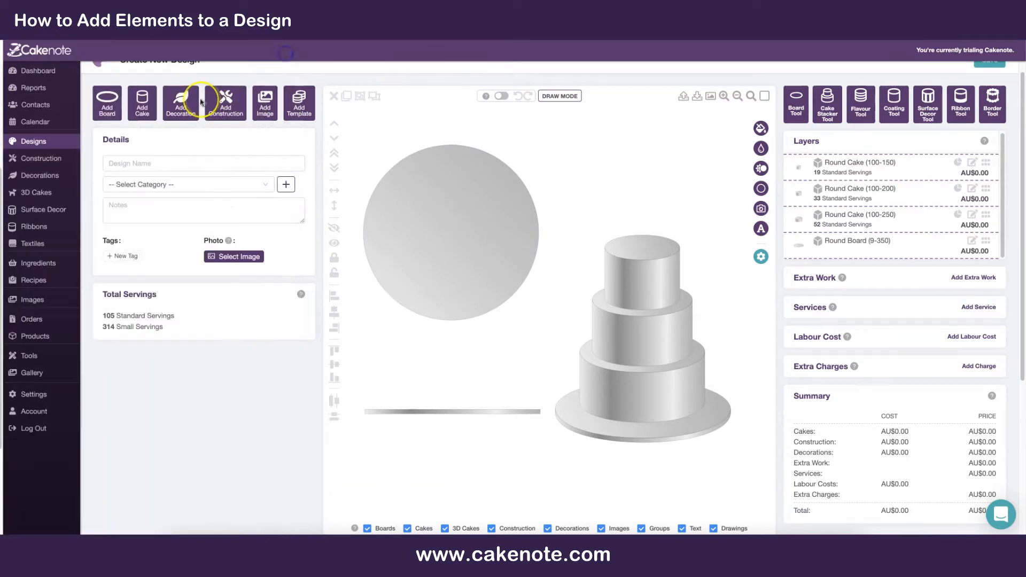
- Add the front view of the round 3-tier 100x150, 100x200, 100x250 combination as images and stand it on the front-view board
left_click(143, 104)
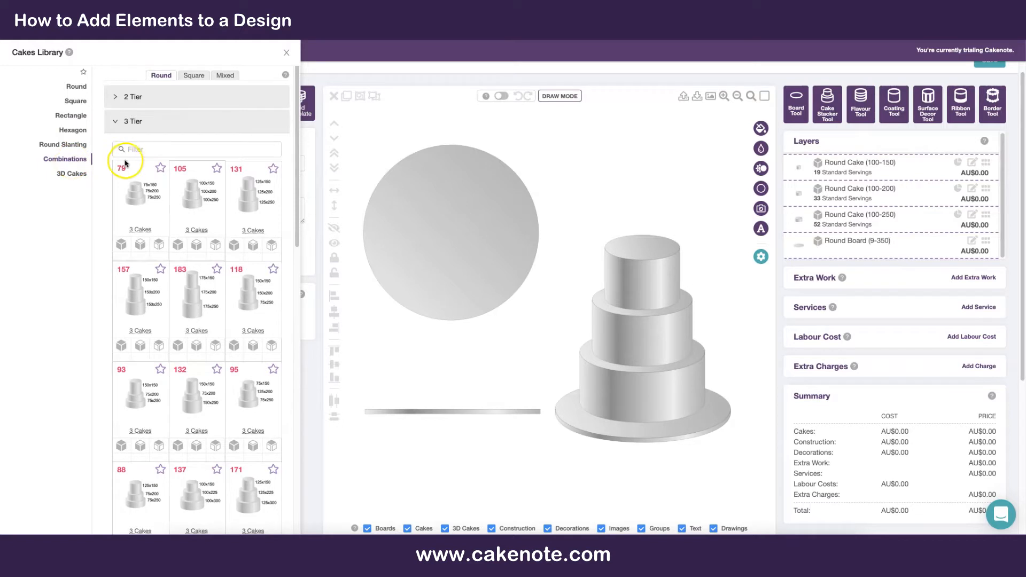
mouse_move(197, 244)
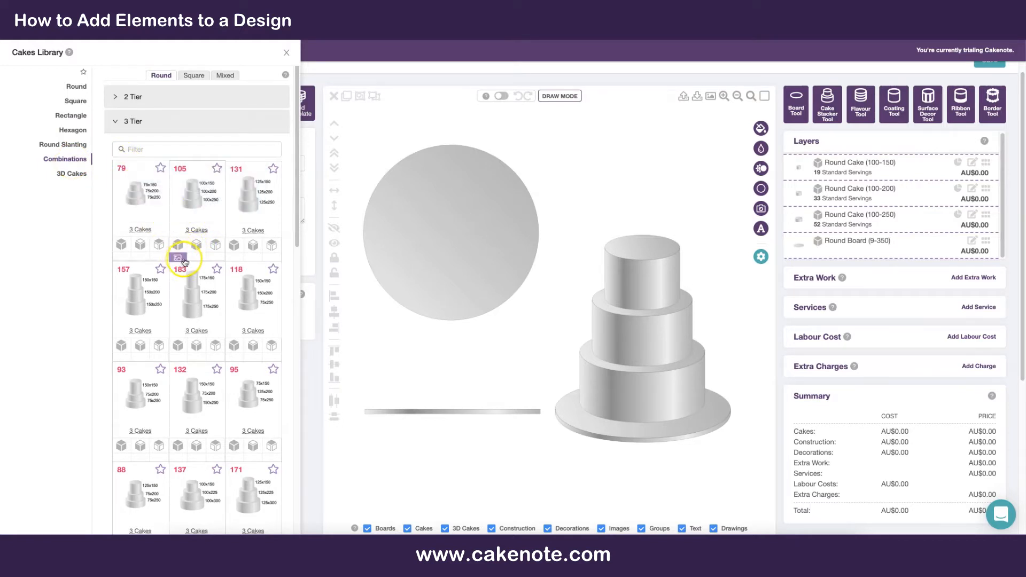
left_click(194, 260)
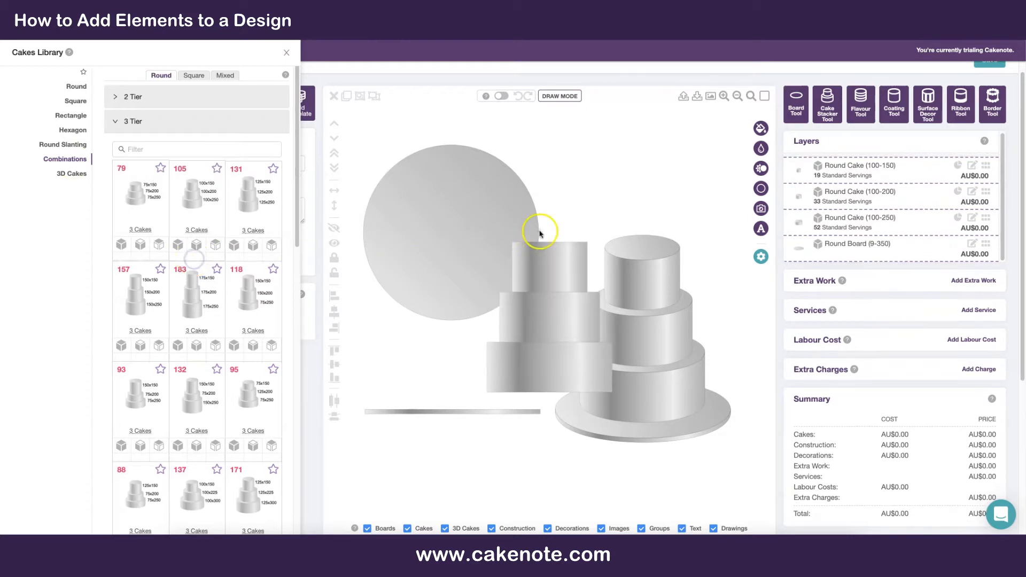
left_click(543, 338)
left_click_drag(543, 338, 448, 355)
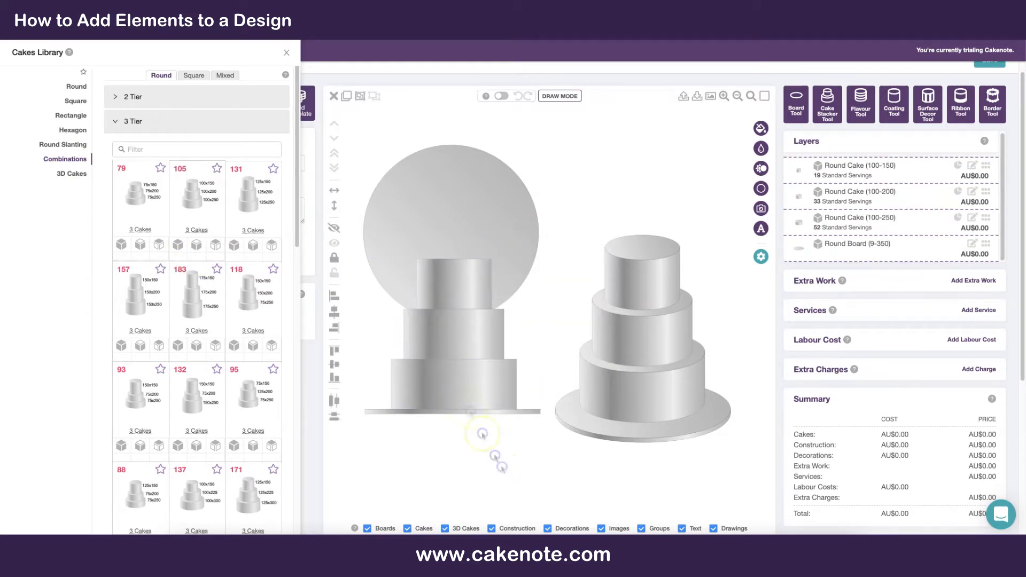
- Move the top-view board up and the front-view cake with its board down so they no longer overlap
left_click_drag(504, 472, 465, 337)
left_click_drag(494, 243, 496, 206)
left_click_drag(487, 435, 449, 297)
left_click_drag(455, 290, 459, 365)
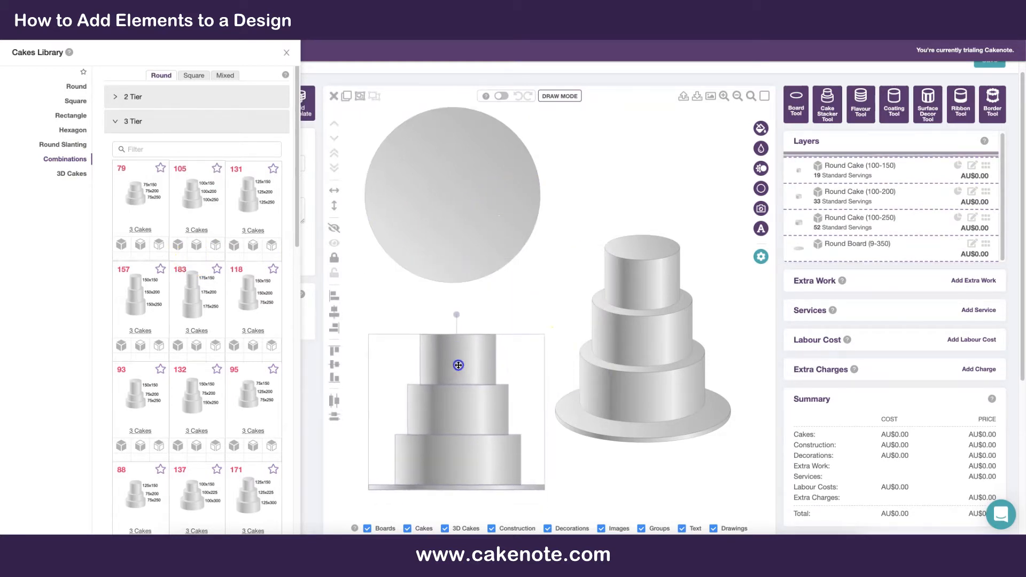
left_click(498, 312)
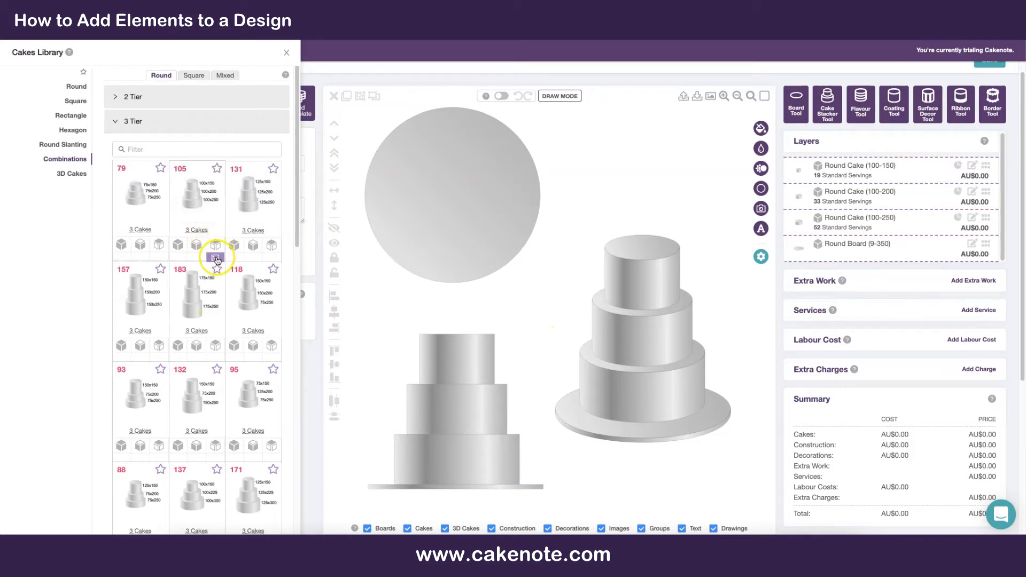
- Add the top view of the same 3-tier combination as images and centre it on the top-view board
left_click(215, 259)
left_click(545, 275)
left_click_drag(547, 298, 450, 186)
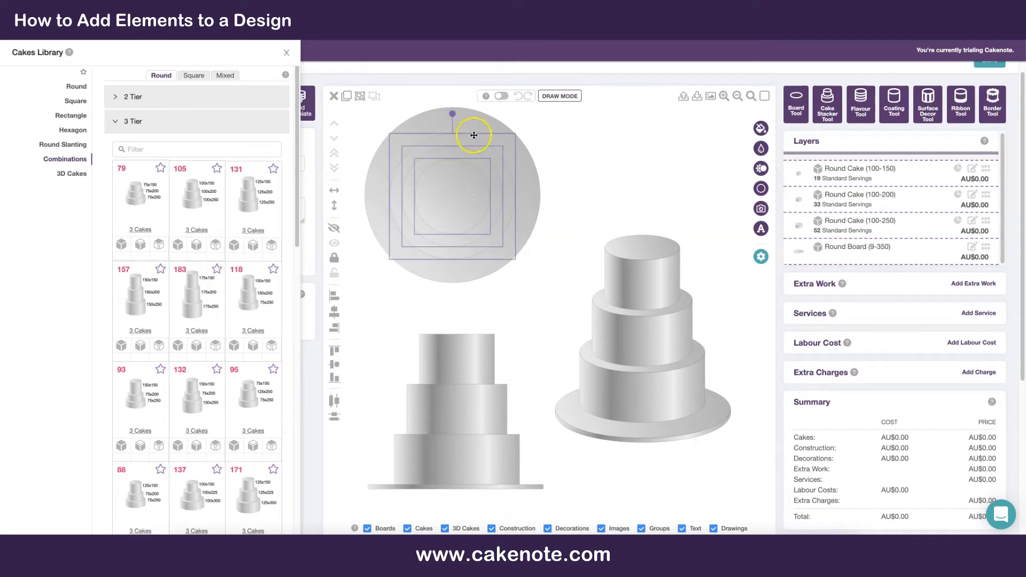
- Inspect the image layers by selecting them one at a time in the layers list, and clear the selection
left_click(803, 156)
left_click(810, 155)
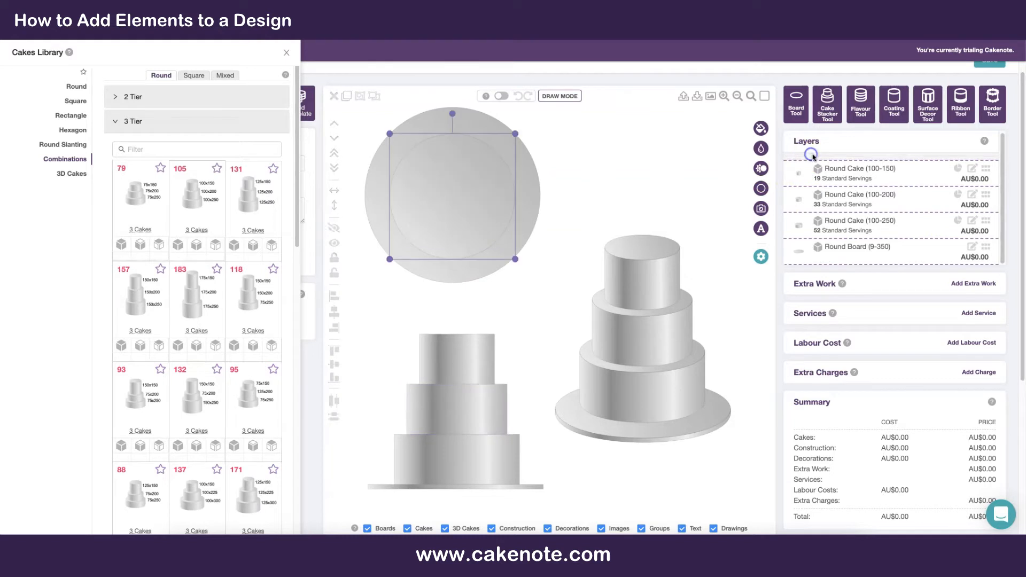
left_click(812, 158)
left_click(815, 156)
left_click(572, 177)
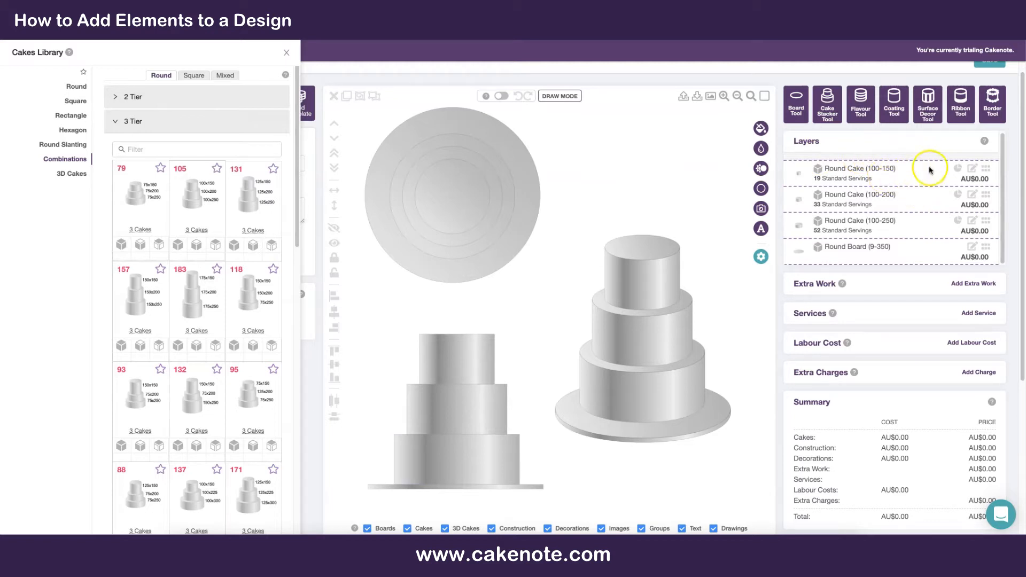
left_click_drag(987, 169, 988, 164)
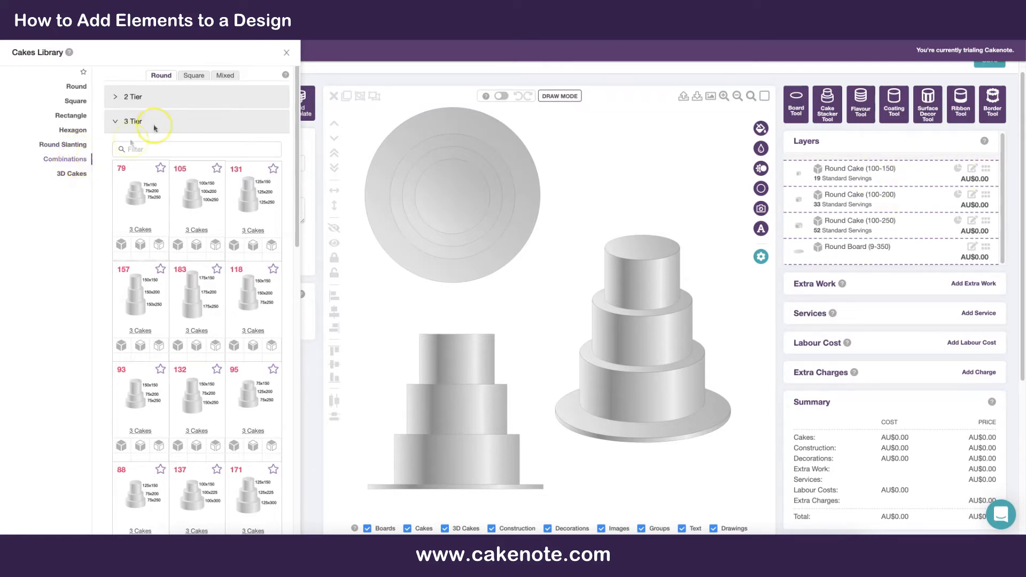
- Browse the square and mixed 3-tier combinations and the single-cake shapes, including hexagon and round, in the cakes library
left_click(192, 76)
left_click(127, 124)
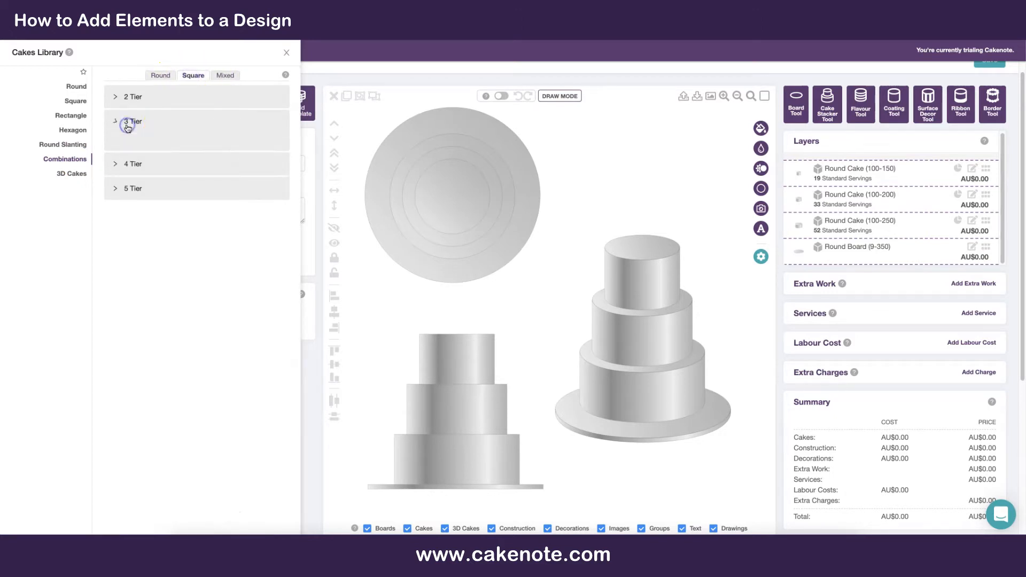
left_click(222, 75)
left_click(128, 122)
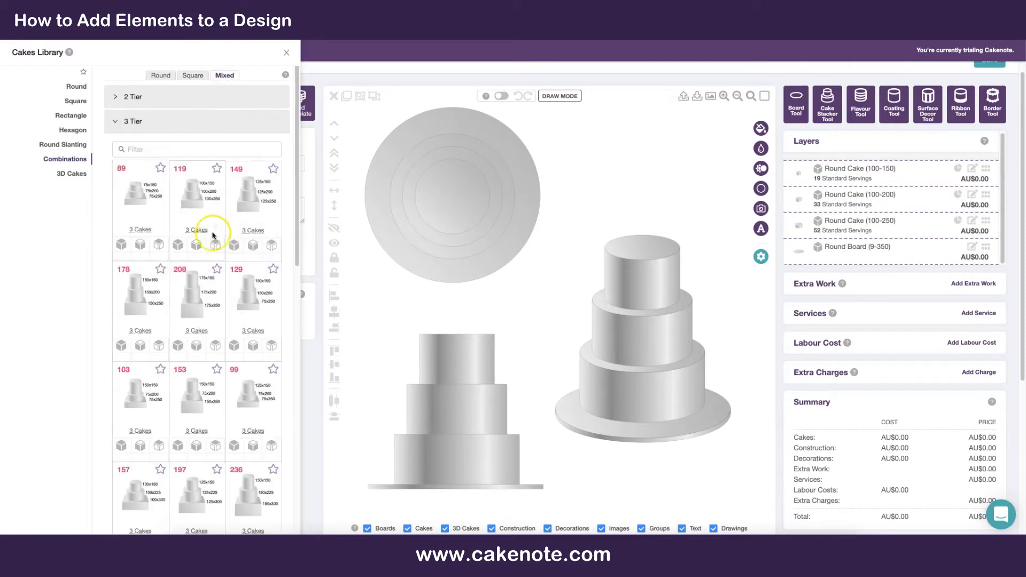
left_click(77, 88)
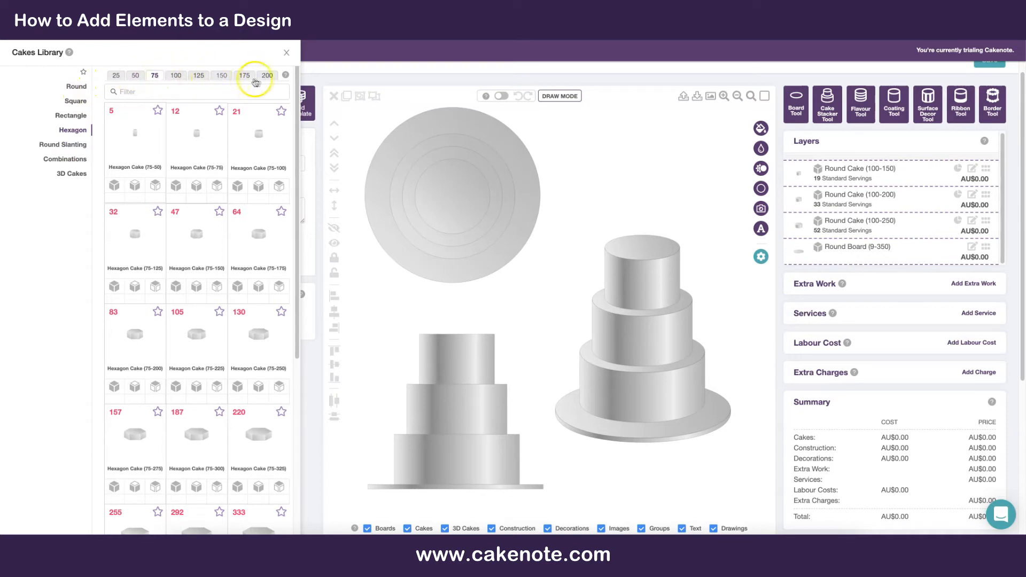
left_click(84, 87)
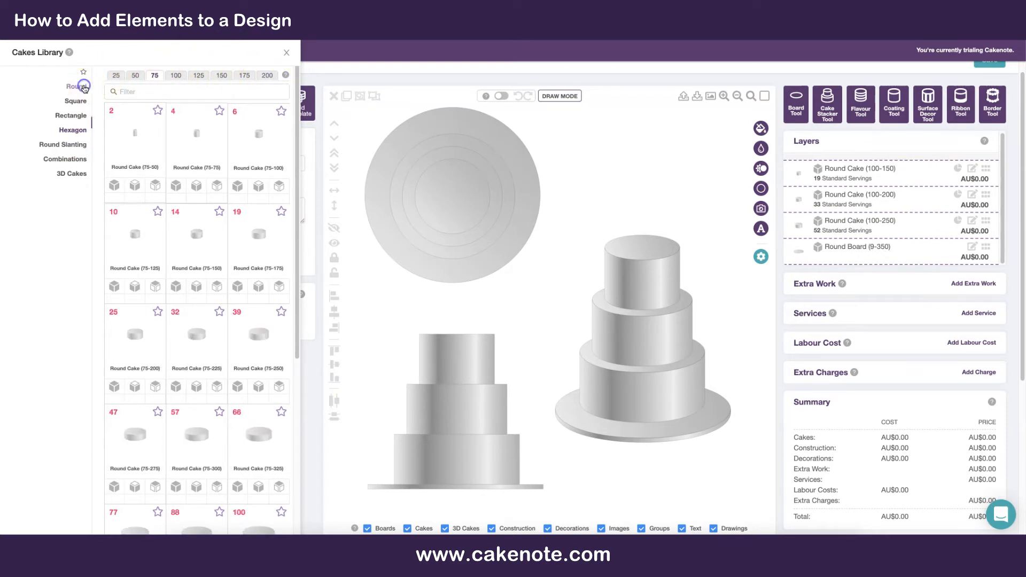
- Browse the round cakes in the 25, 50 and 125 height groups of the cakes library
left_click(116, 76)
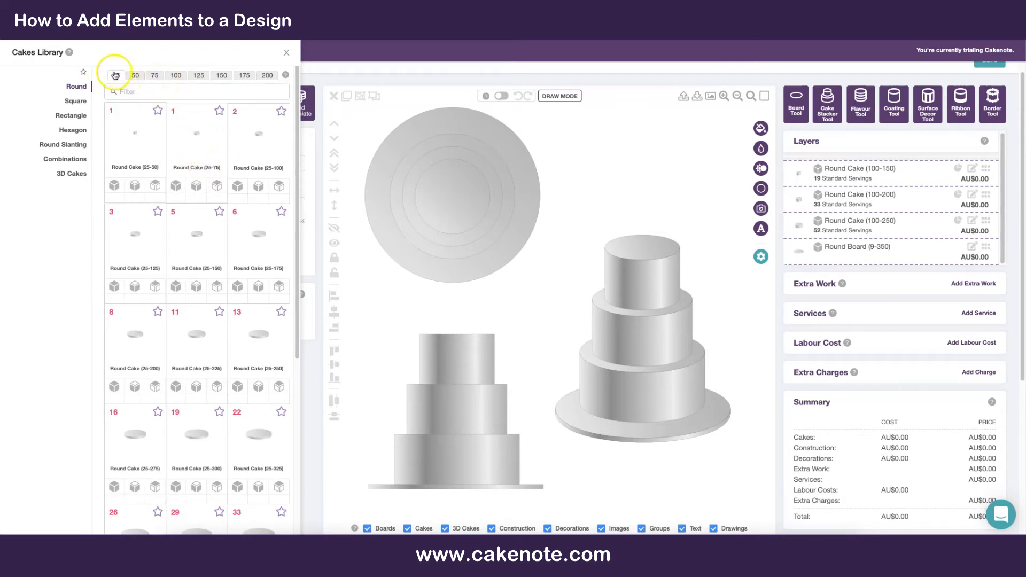
left_click(135, 78)
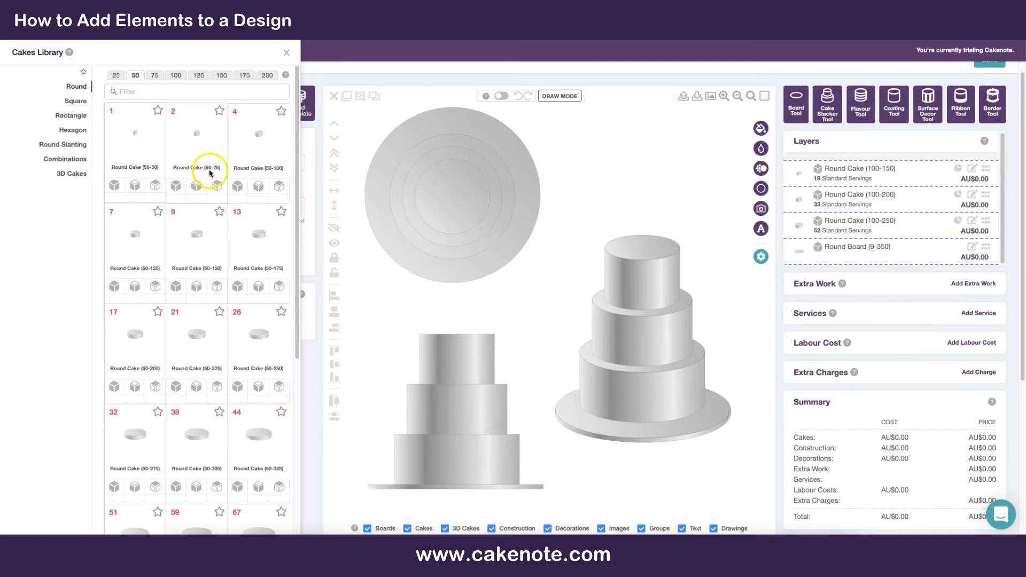
left_click(200, 77)
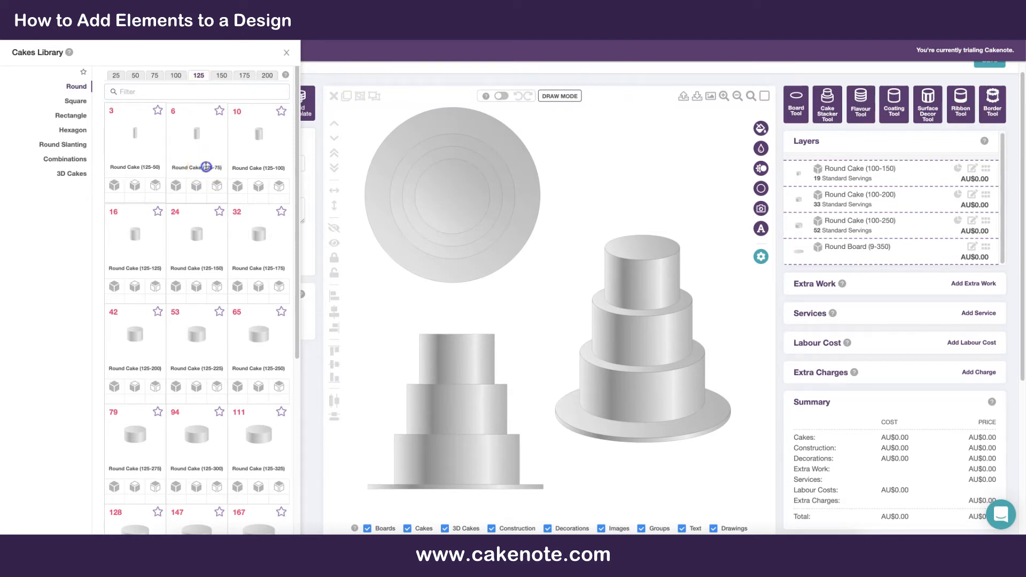
- Try out a single round cake on the canvas near the isometric cake, and delete it again
left_click(180, 184)
left_click_drag(362, 145, 585, 181)
key("Delete")
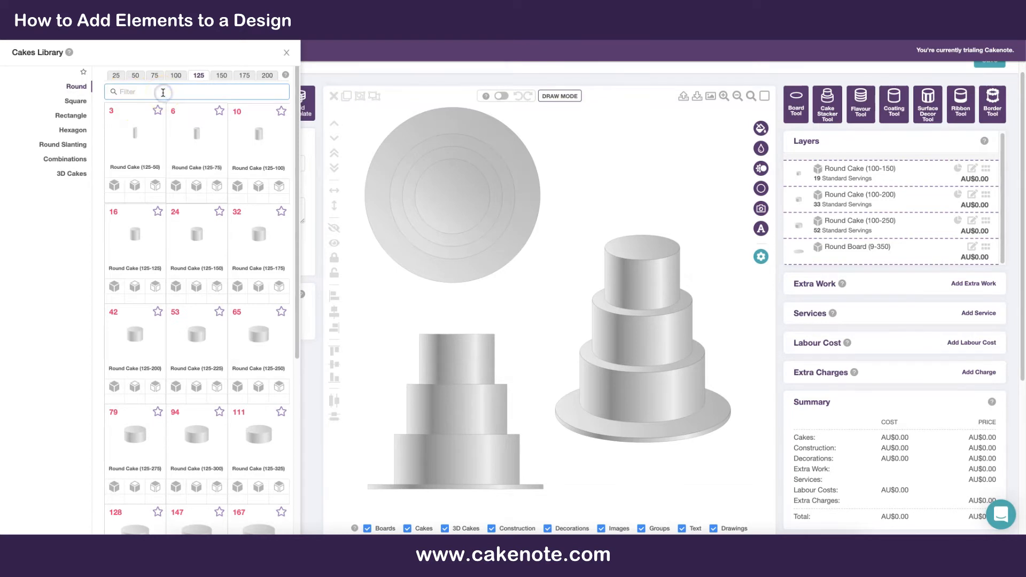
- Filter the 125-high round cakes by 300, clear the filter, and mark the 125-150, 125-200 and 125-250 cakes as favourites
type("300")
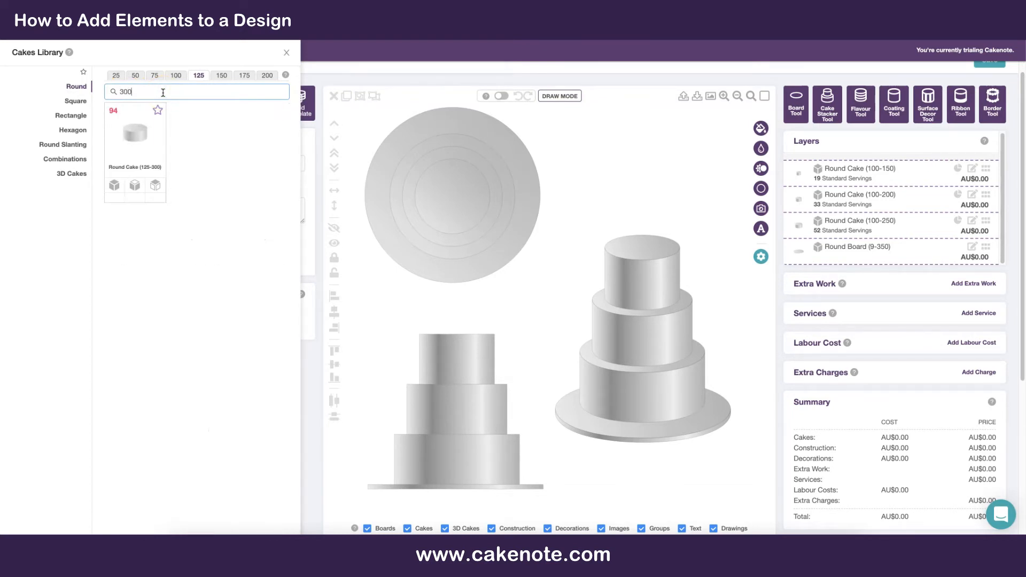
left_click(159, 168)
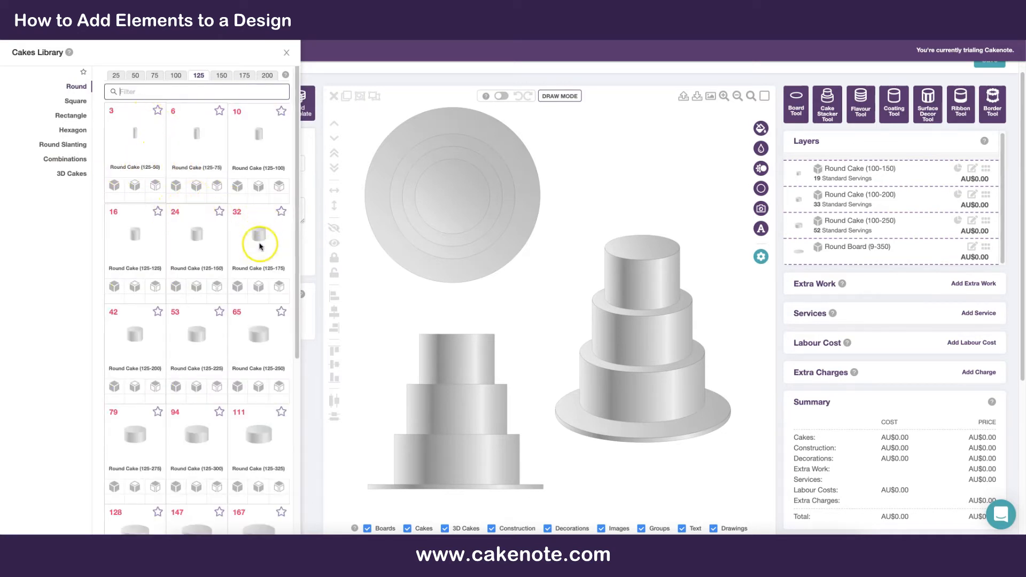
left_click(281, 311)
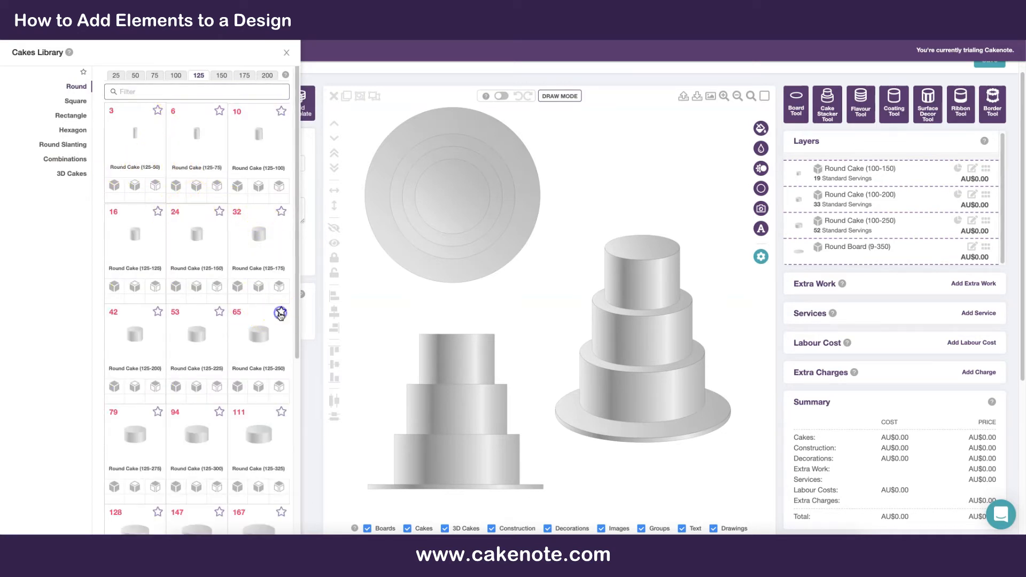
left_click(158, 312)
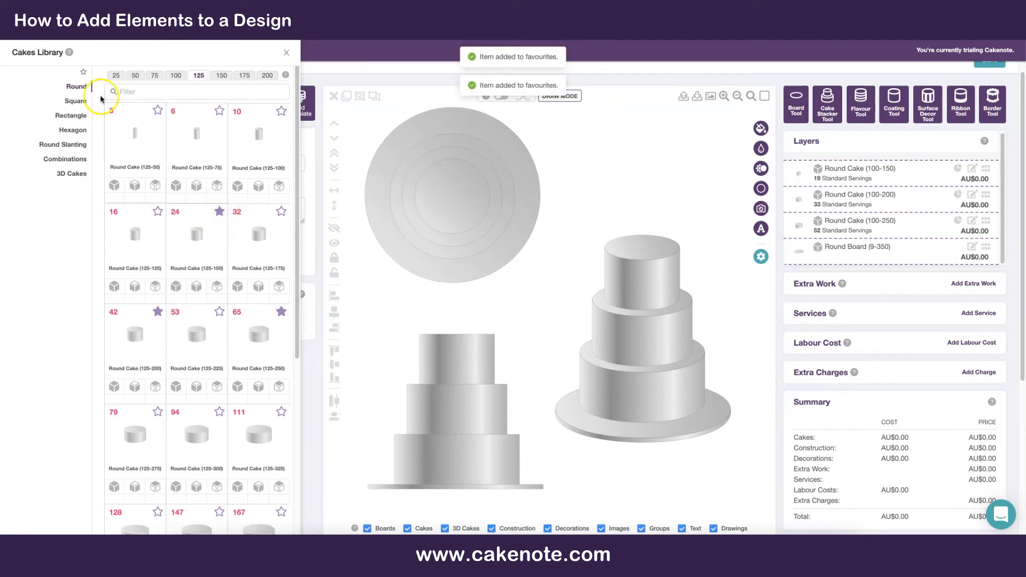
- View the favourite cakes and the mixed combinations, and collapse the 3 Tier group
left_click(84, 73)
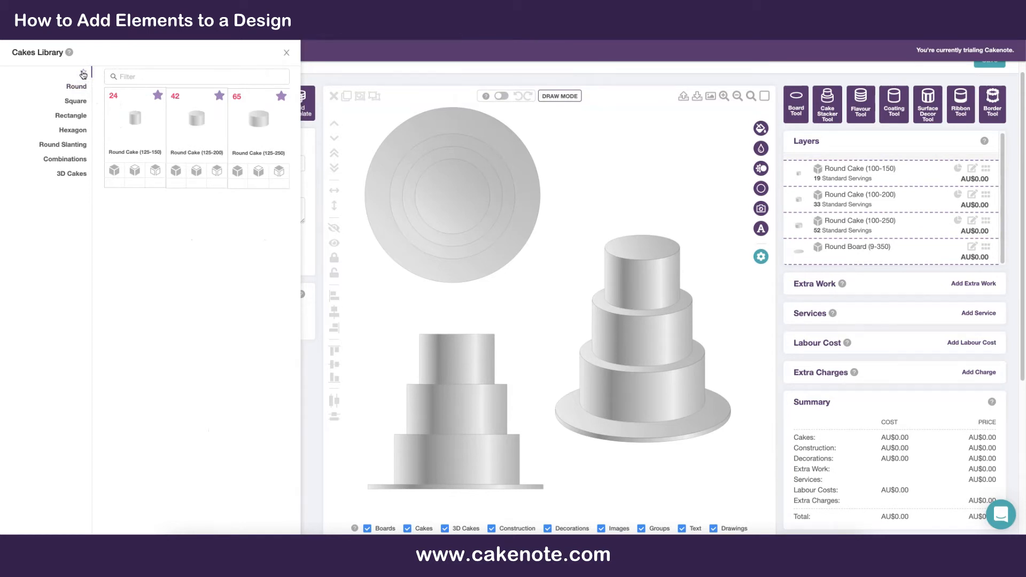
left_click(78, 175)
left_click(68, 160)
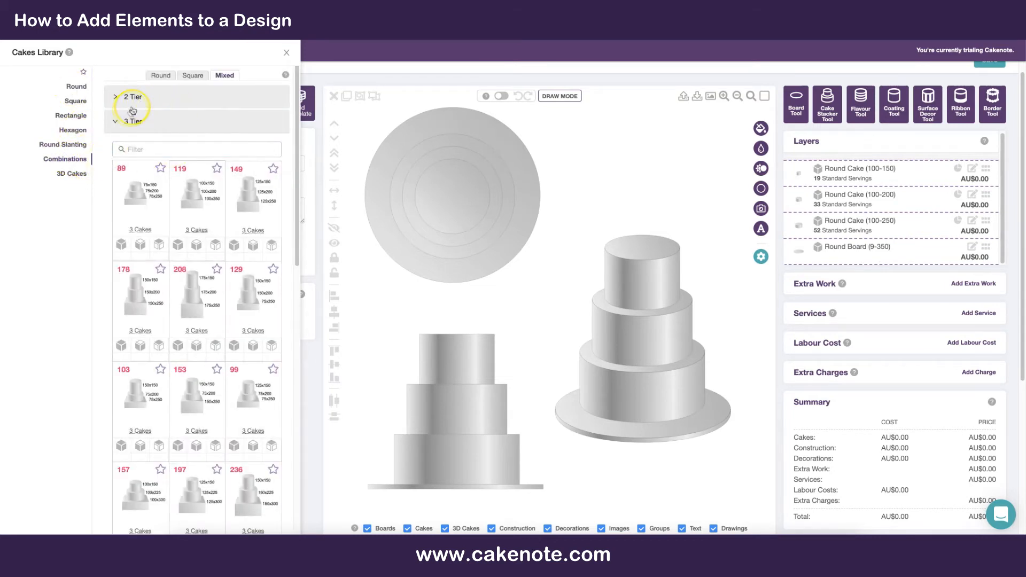
left_click(123, 121)
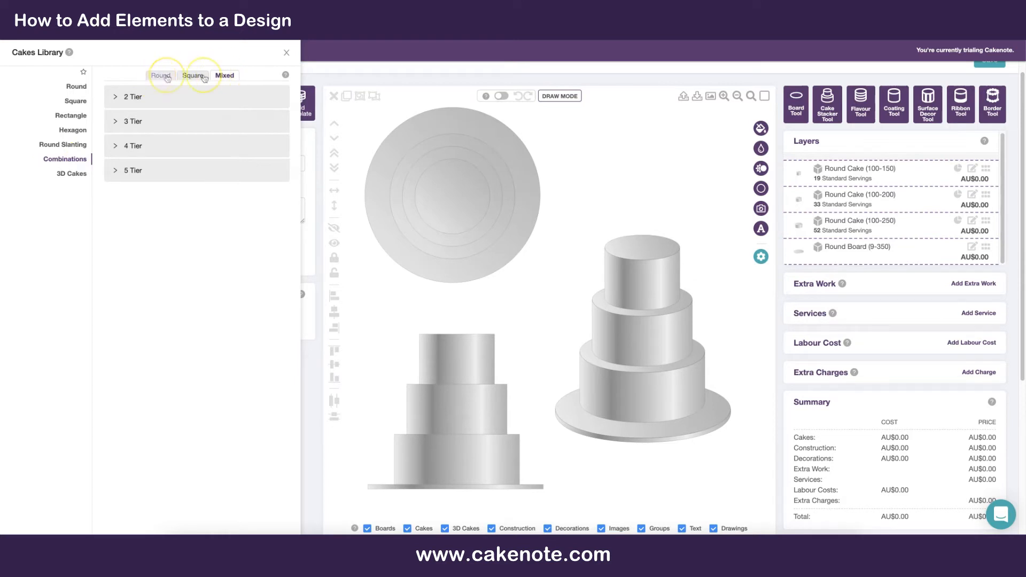
- Look through the Landscape Cakes and Soft Toys groups of the 3D cakes, and close the cakes library
left_click(77, 174)
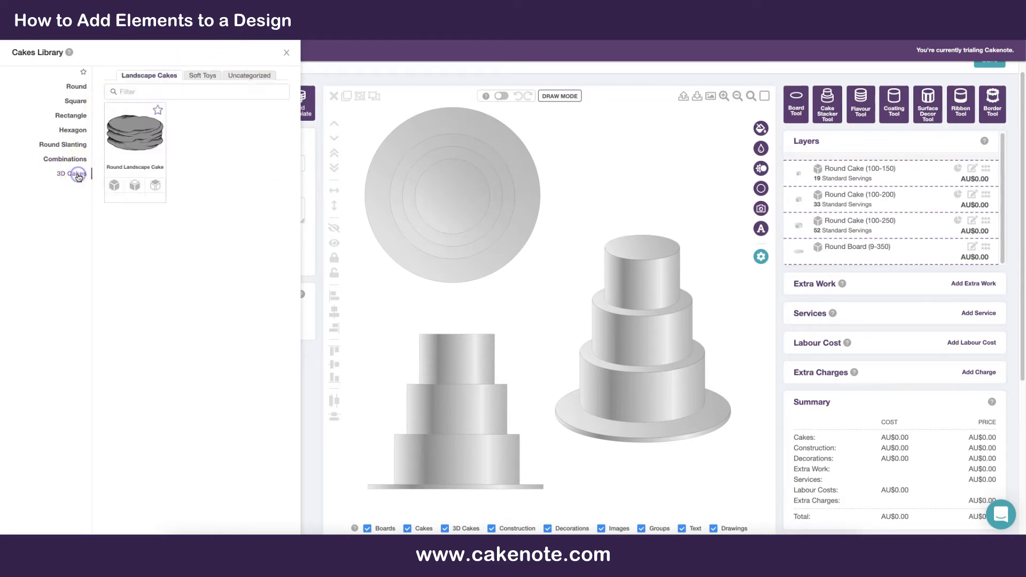
left_click(193, 77)
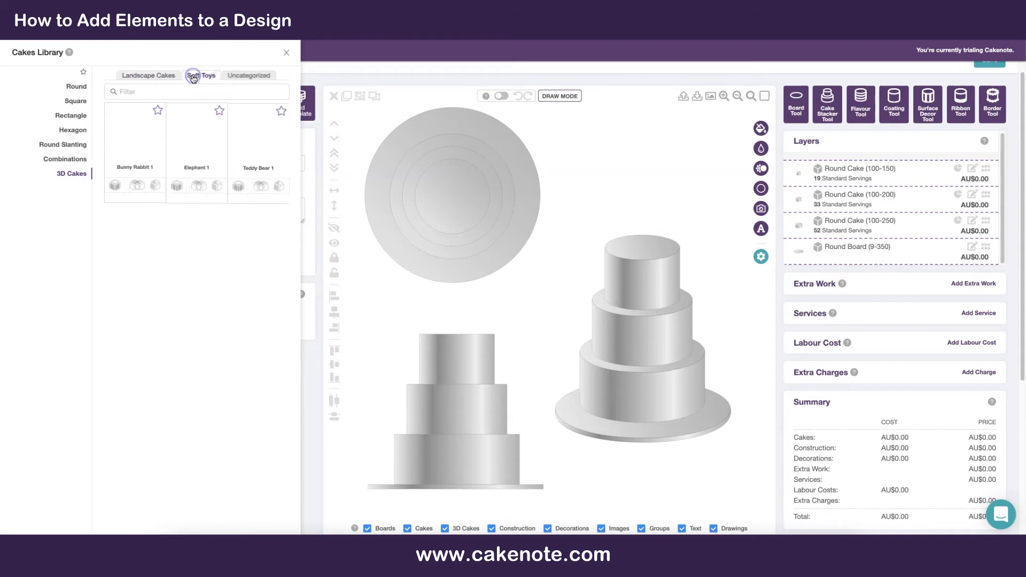
left_click(169, 77)
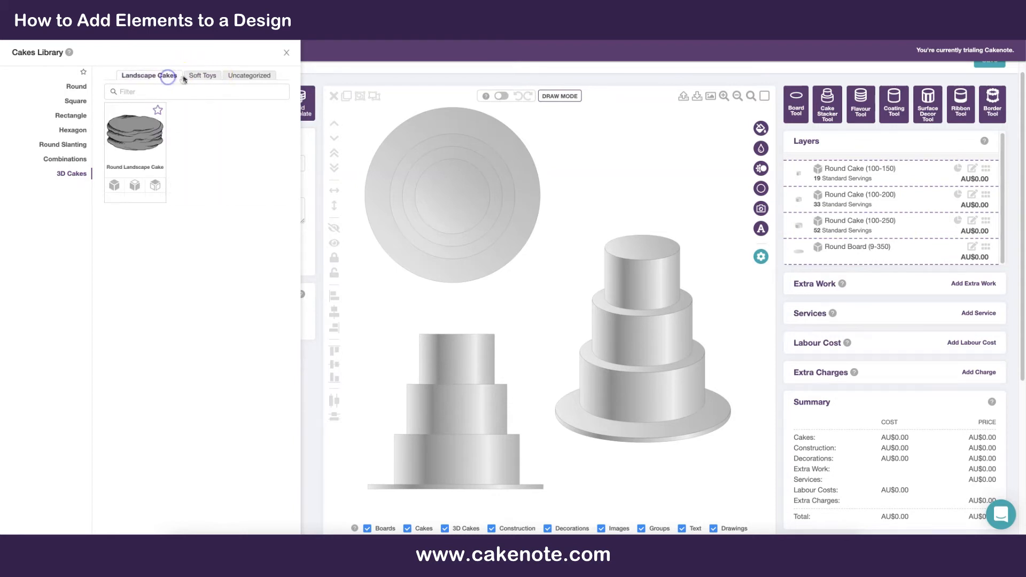
left_click(194, 77)
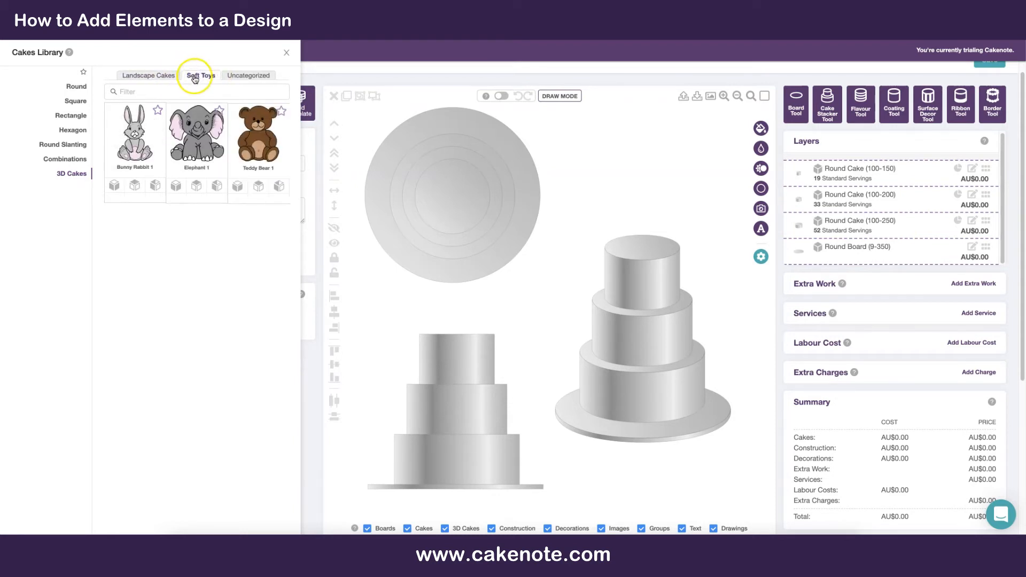
left_click(168, 77)
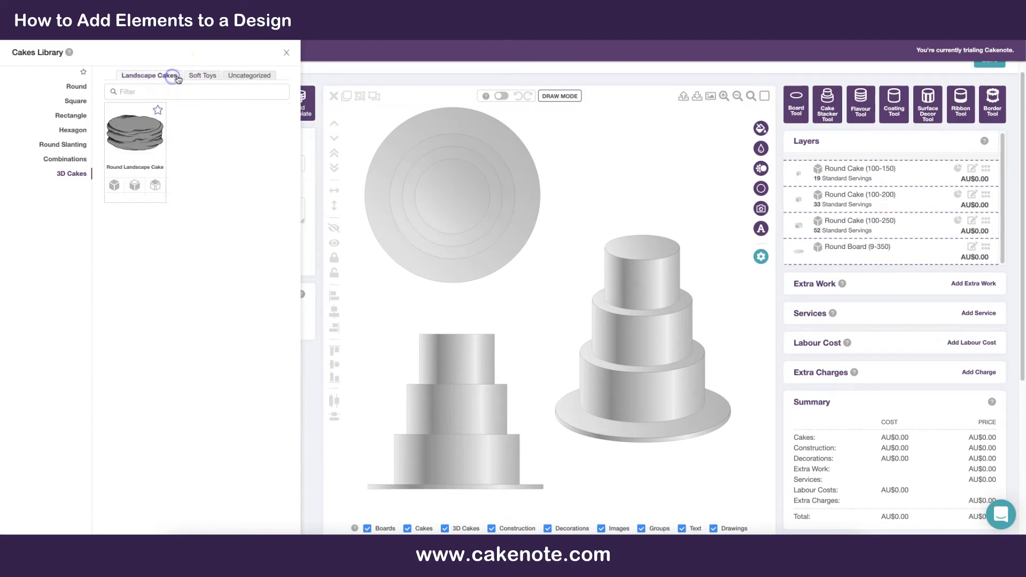
left_click(206, 78)
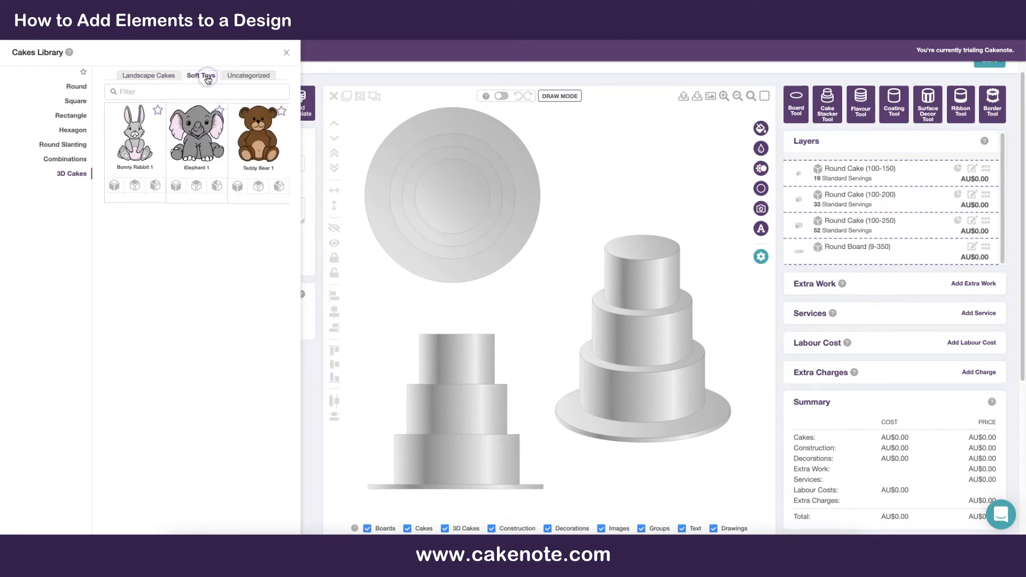
left_click(75, 175)
left_click(153, 75)
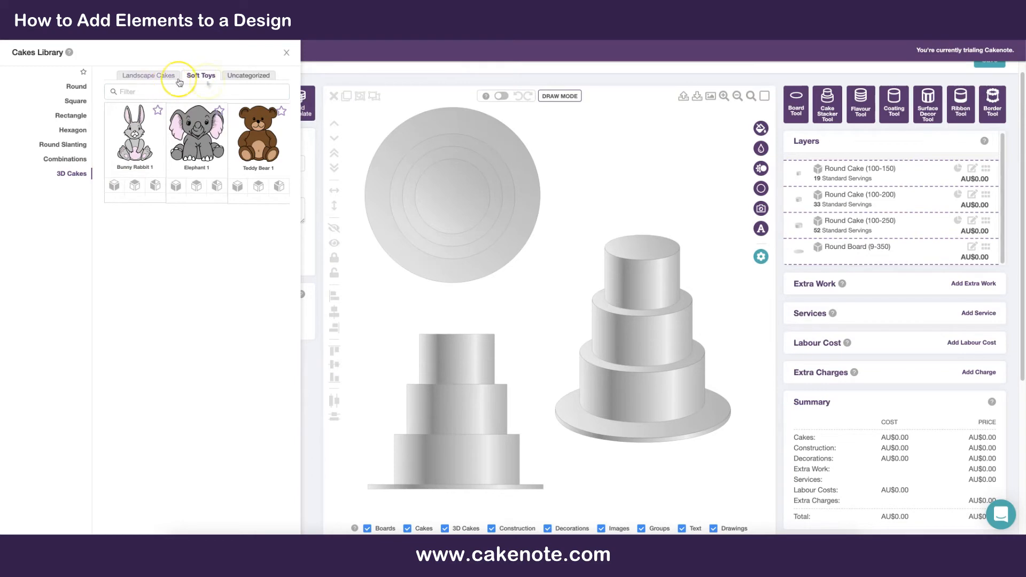
left_click(433, 229)
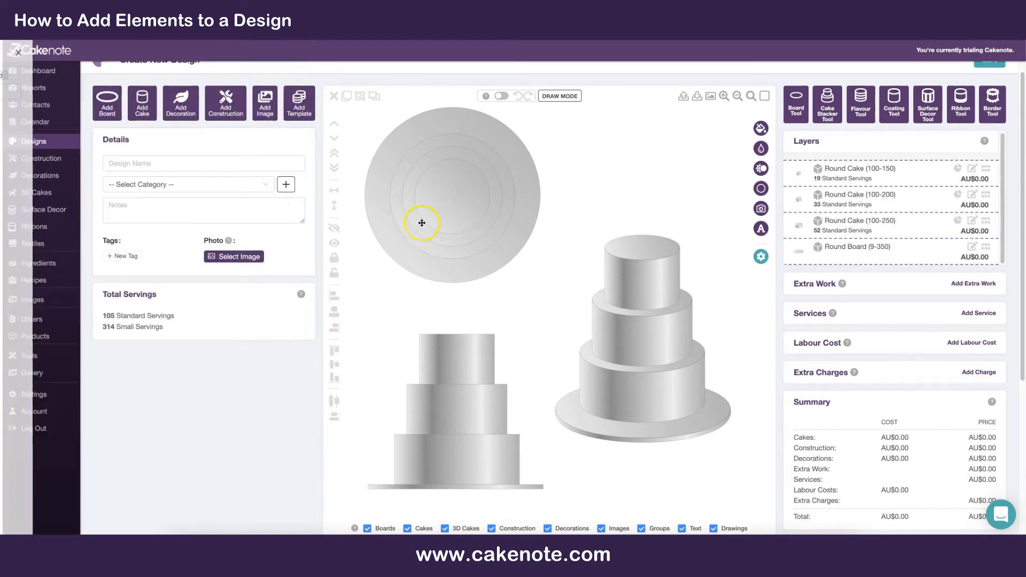
- Add a Daisy from the Flowers decorations as a layer, and check the decorations price in the summary
left_click(178, 105)
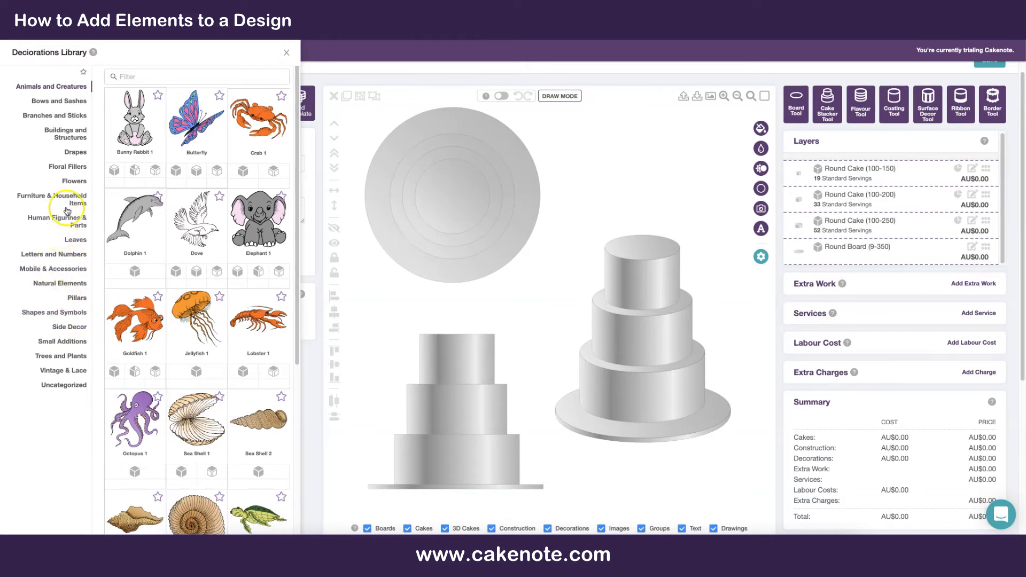
left_click(72, 186)
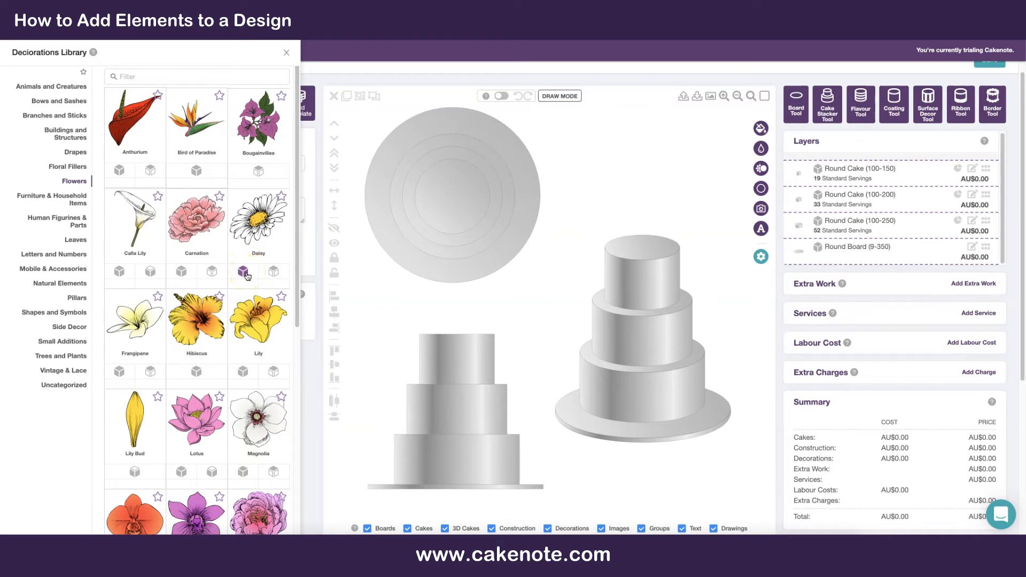
left_click(246, 273)
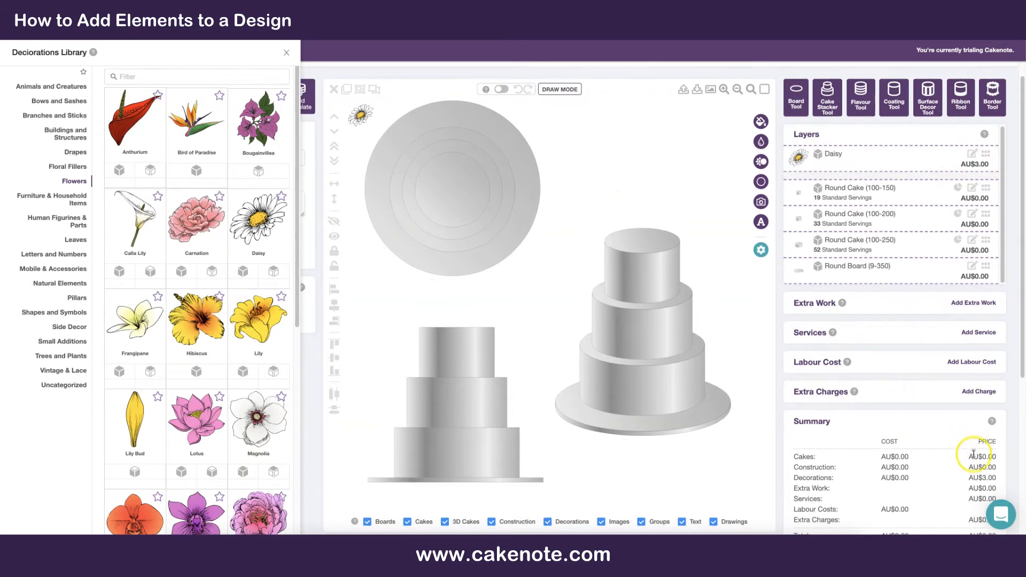
scroll(926, 460, "down", 1)
scroll(860, 463, "down", 1)
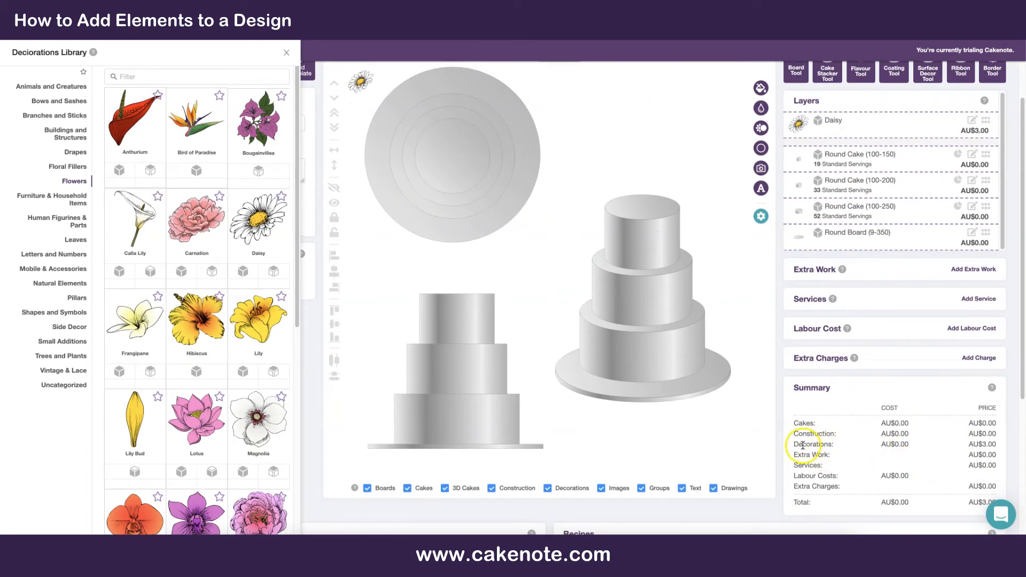
left_click_drag(983, 444, 987, 444)
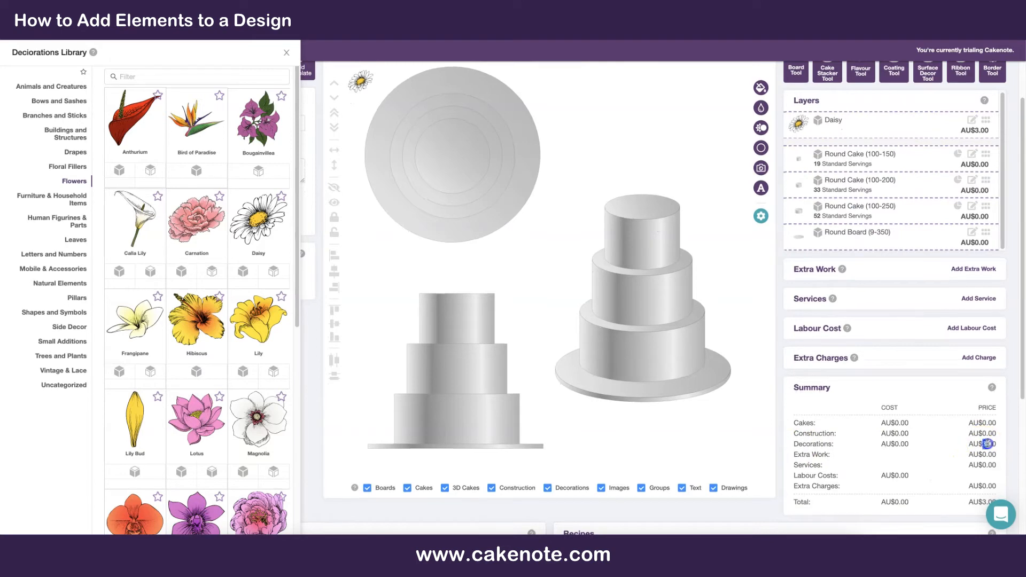
scroll(499, 273, "up", 2)
- Duplicate the daisy, enlarge both flowers, and place them on the top tier's upper edge of the isometric cake
left_click_drag(362, 131, 594, 182)
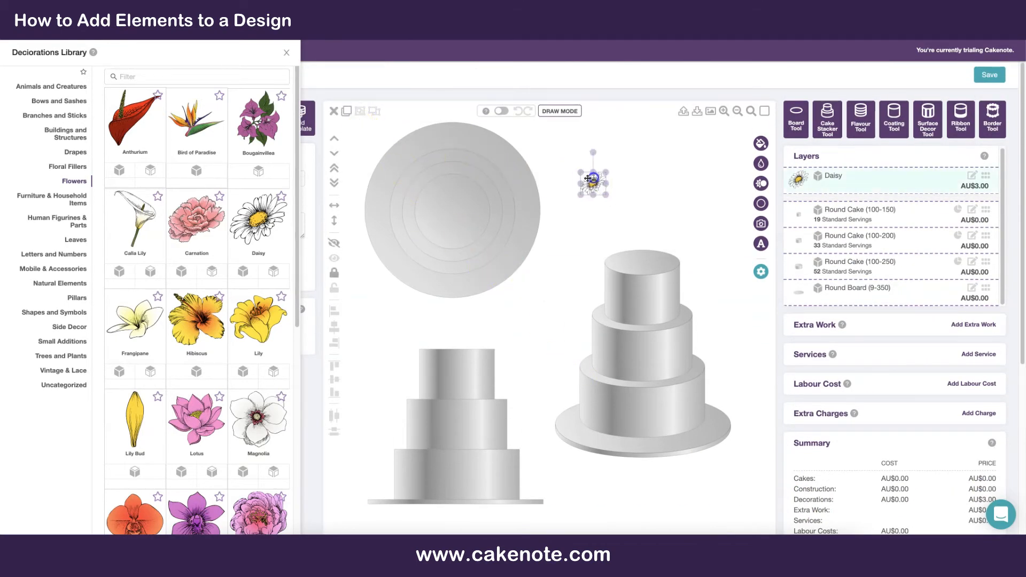
left_click(346, 112)
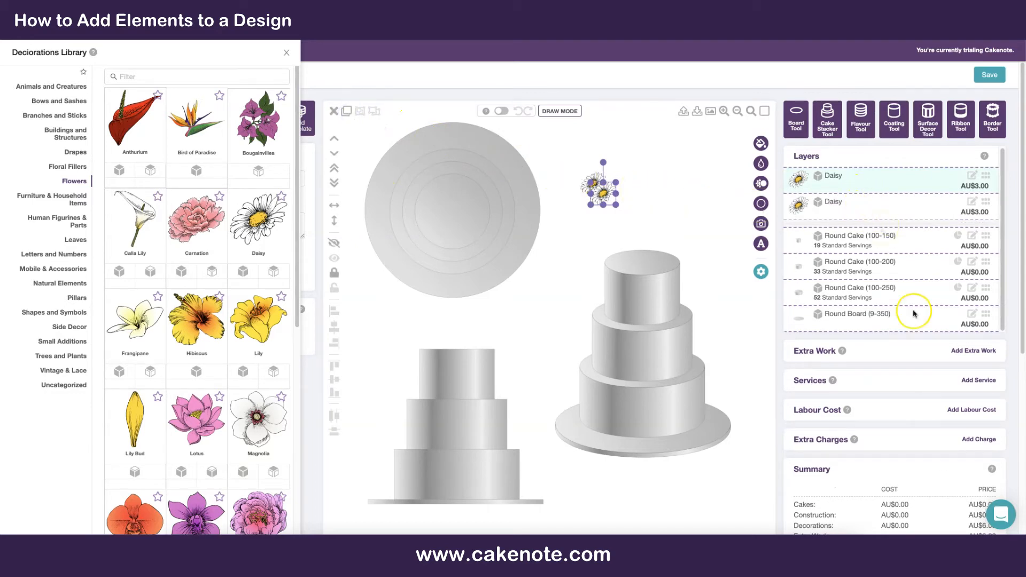
scroll(932, 451, "down", 1)
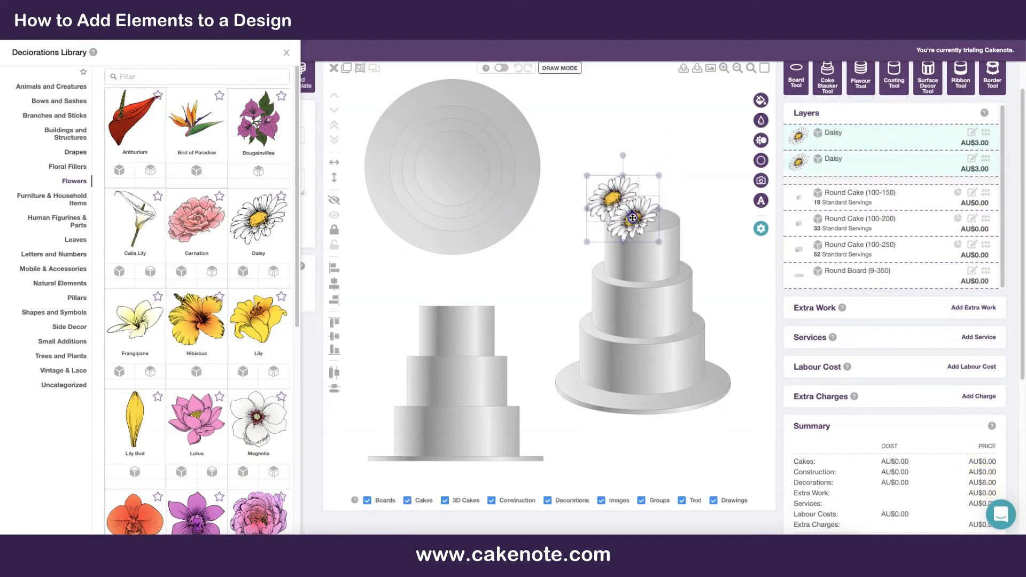
left_click(640, 129)
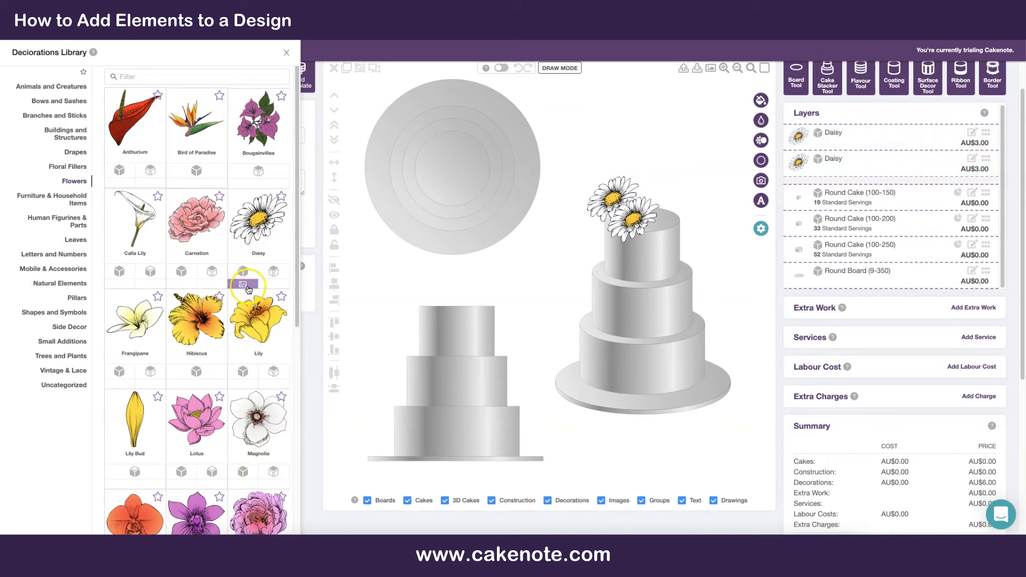
- Add two daisies as images and place them side by side on the top tier of the front-view cake
left_click(248, 287)
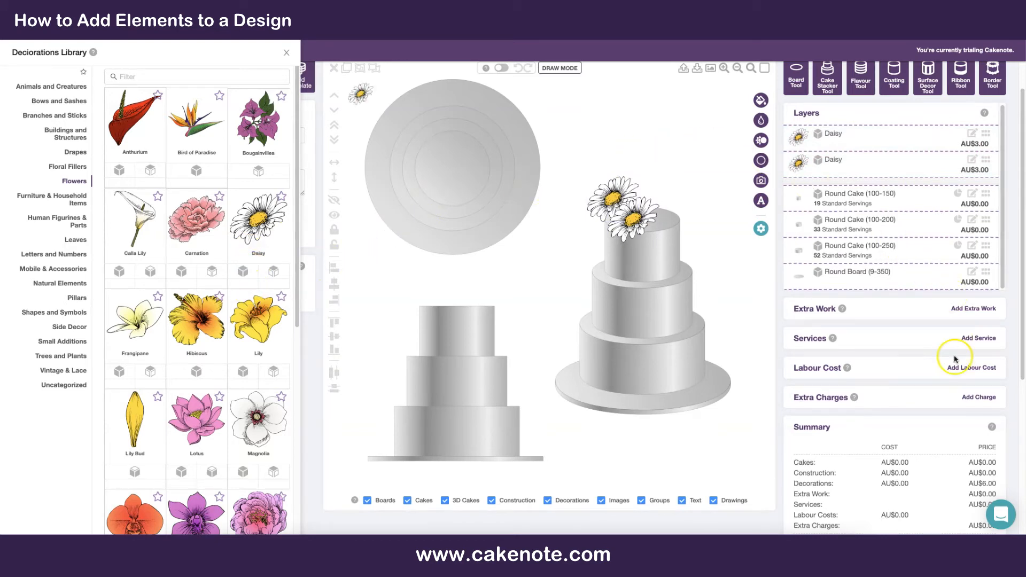
scroll(957, 447, "down", 2)
scroll(464, 184, "up", 3)
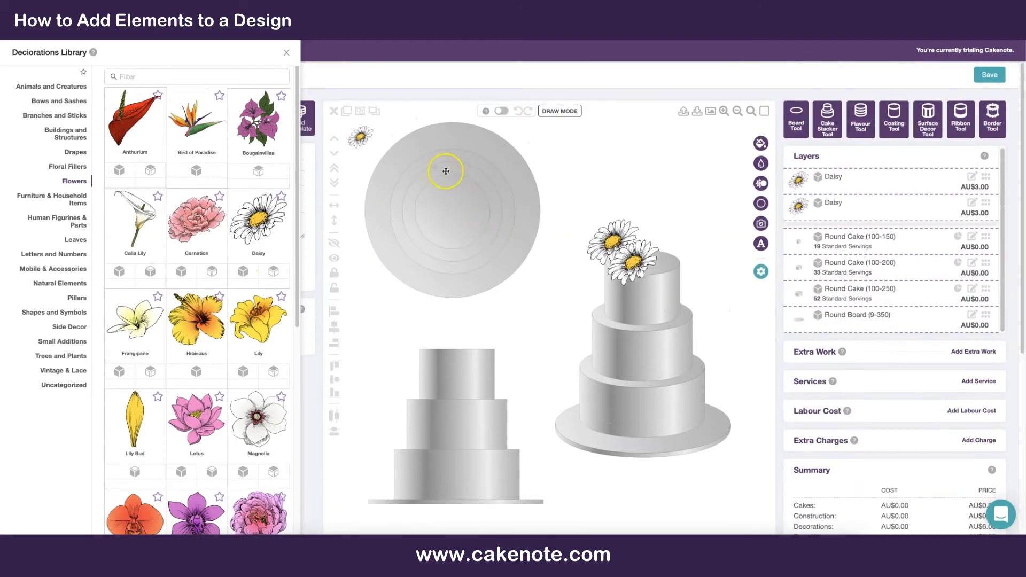
left_click_drag(367, 144, 459, 340)
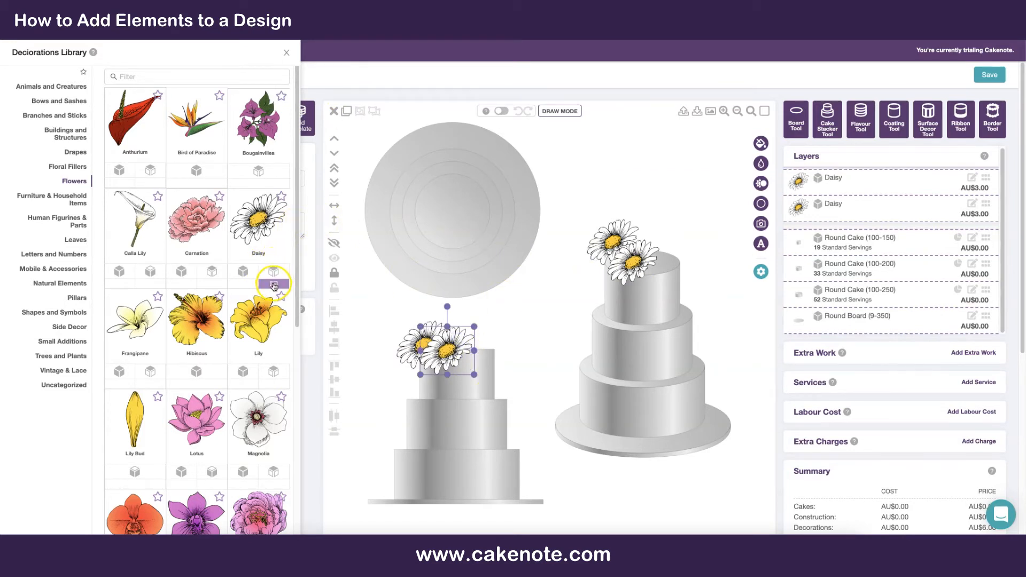
- Add two top-view daisies as images, place them on the top-view cake, and clear the selection
left_click(274, 285)
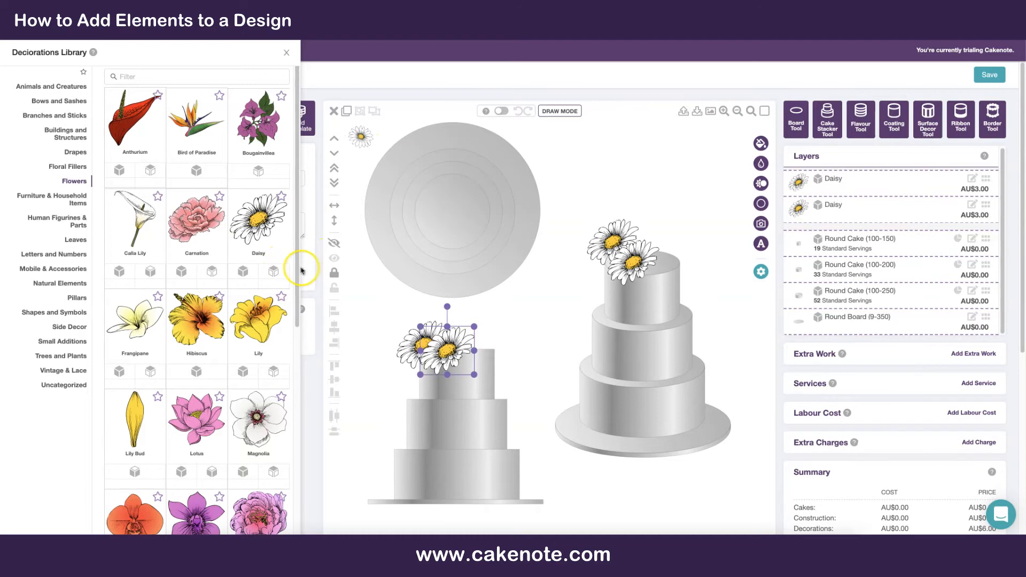
left_click(273, 284)
left_click_drag(361, 138, 437, 243)
left_click(368, 143)
left_click_drag(367, 142, 416, 209)
left_click(577, 193)
- Browse the Leaves, Bows and Sashes, and Branches and Sticks categories in the decorations library
left_click(76, 241)
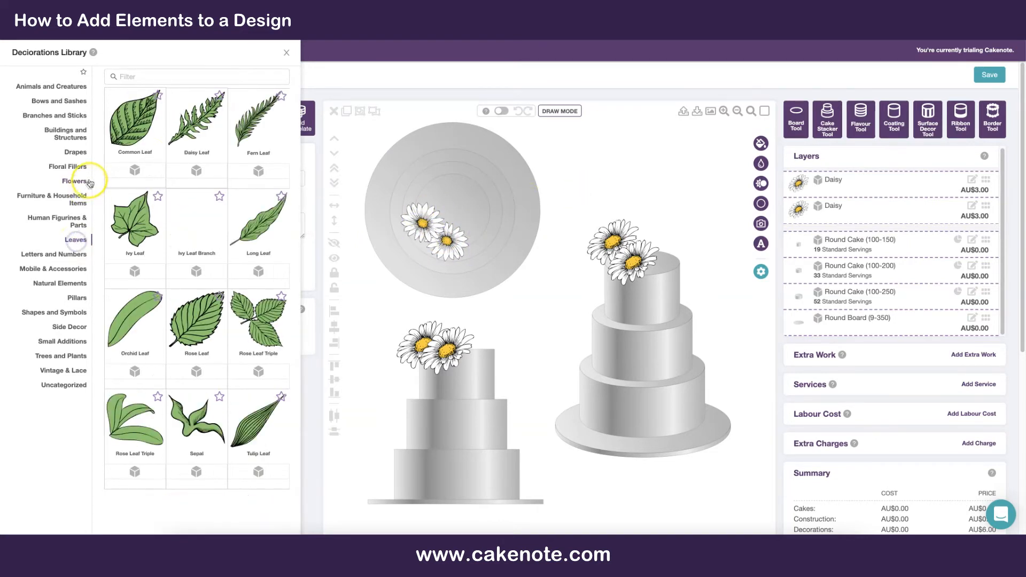
left_click(68, 103)
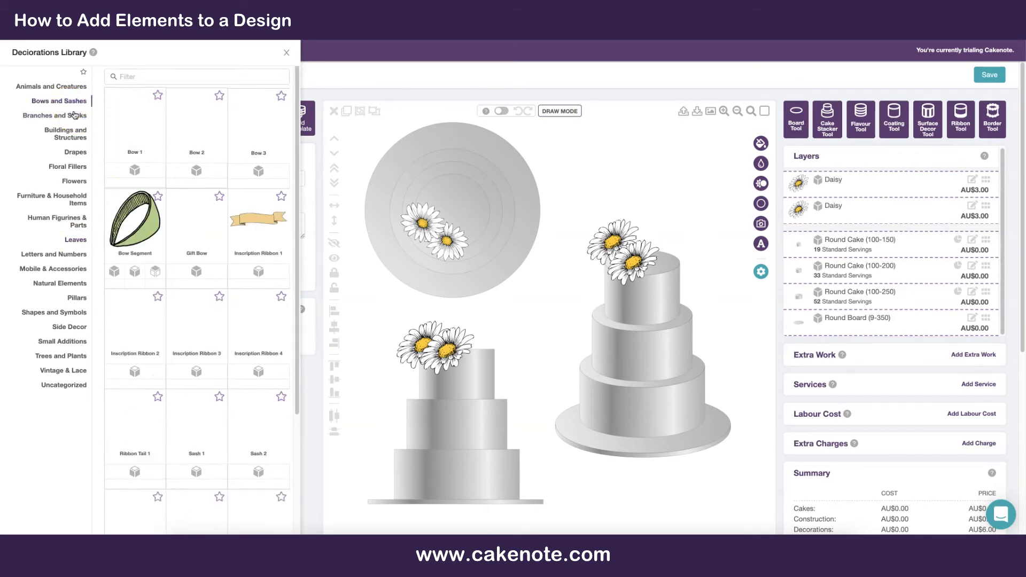
left_click(72, 117)
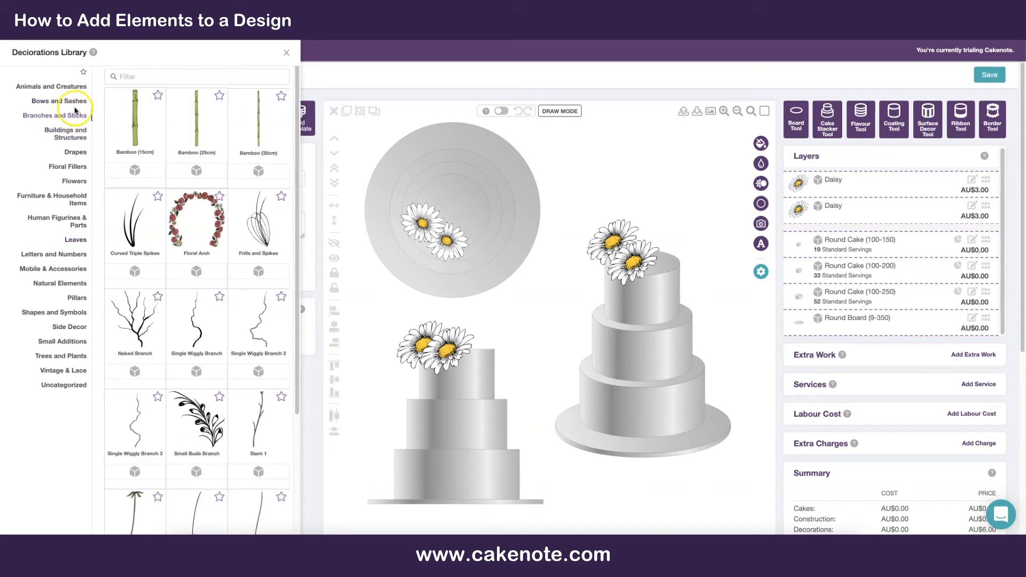
- Leave the decorations library and show the Threaded Rods category of the construction library
left_click(64, 102)
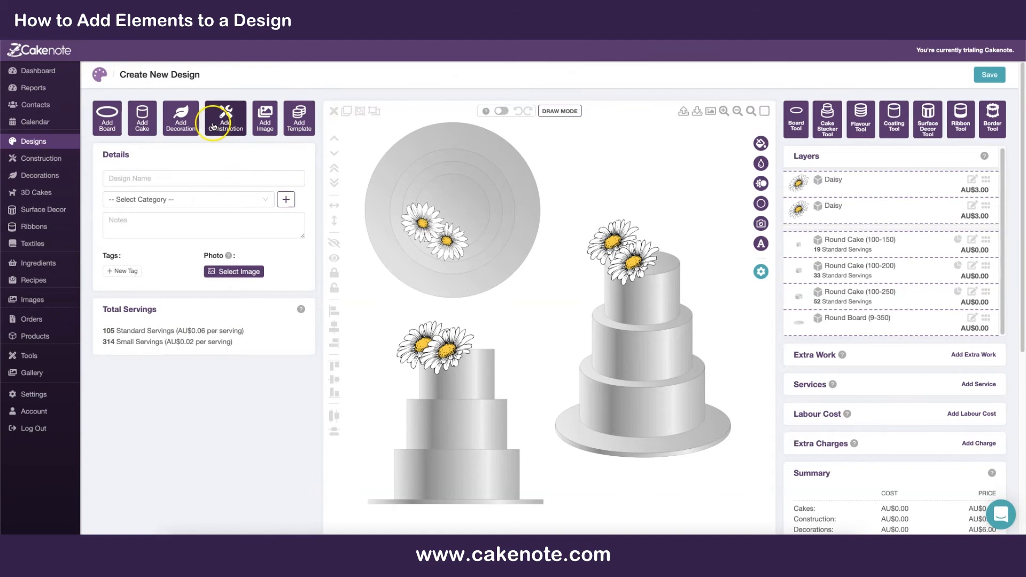
left_click(230, 123)
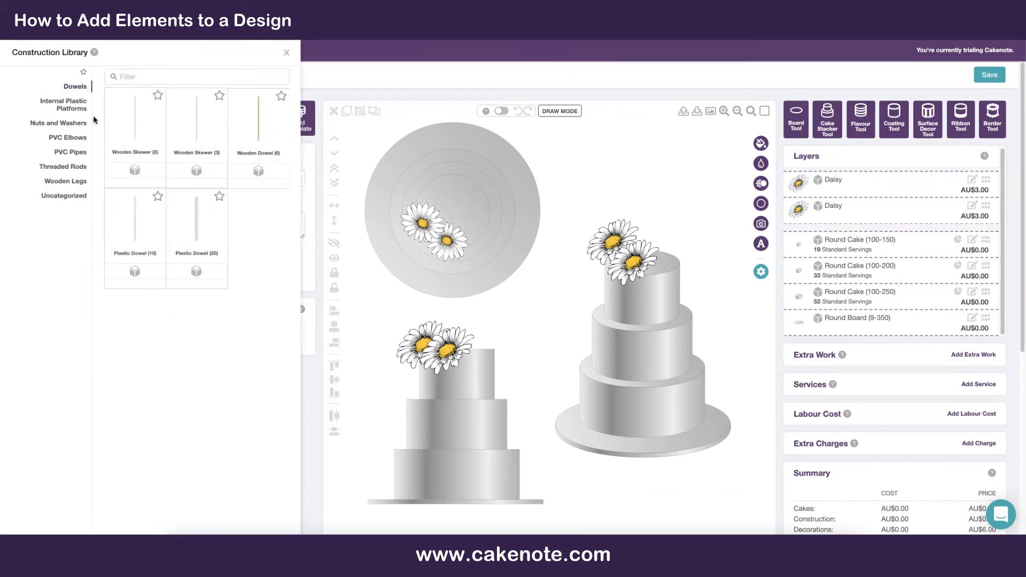
left_click(109, 119)
left_click_drag(109, 119, 490, 233)
left_click(68, 165)
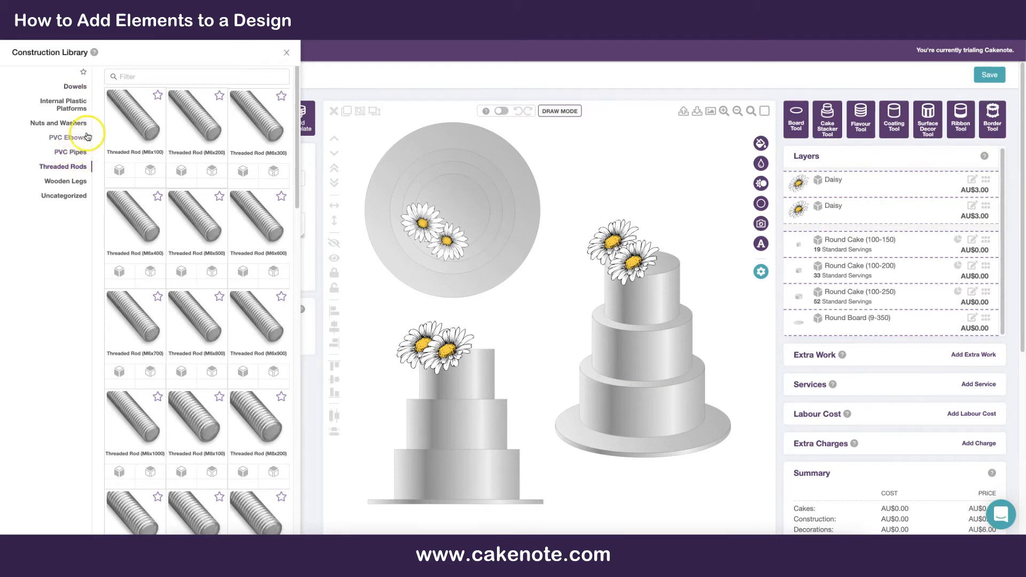
- Move the whole isometric cake with its daisies closer to the front-view cake and clear the selection
left_click(692, 434)
left_click_drag(692, 435, 651, 417)
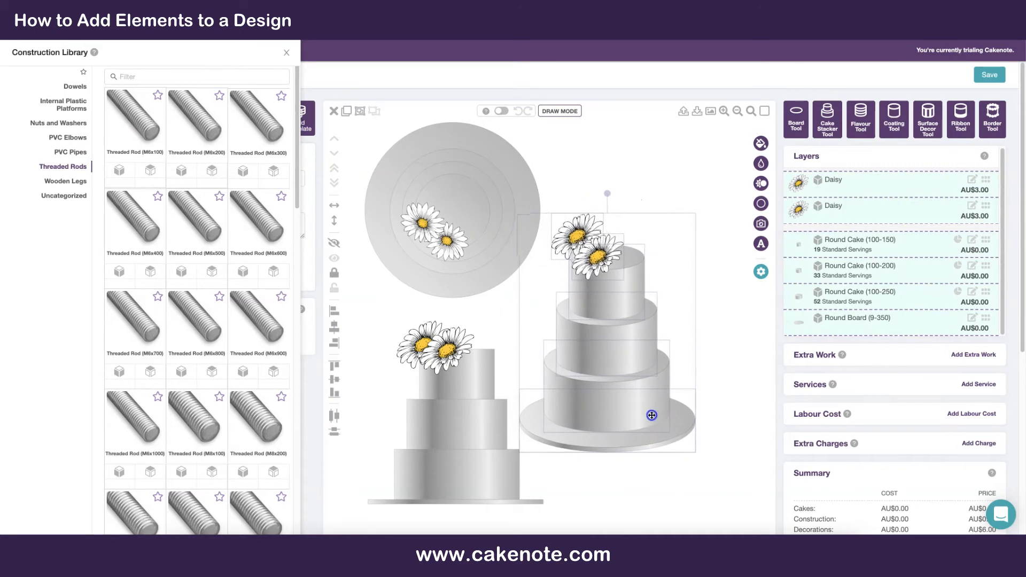
left_click(651, 201)
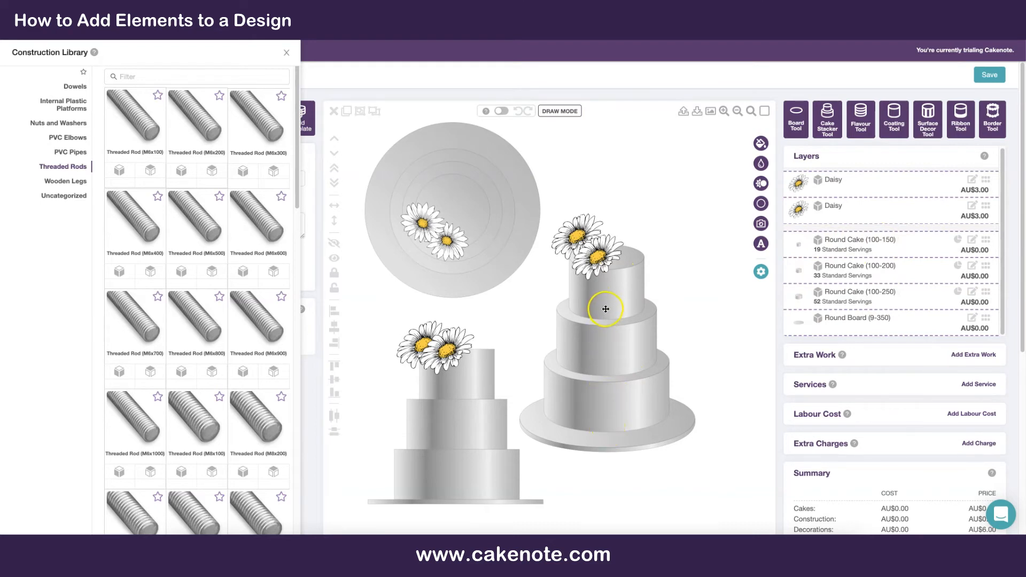
- Add a Threaded Rod (M6x300) through the isometric cake's centre and place a Nut (M6) from Nuts and Washers on the cake
left_click(243, 171)
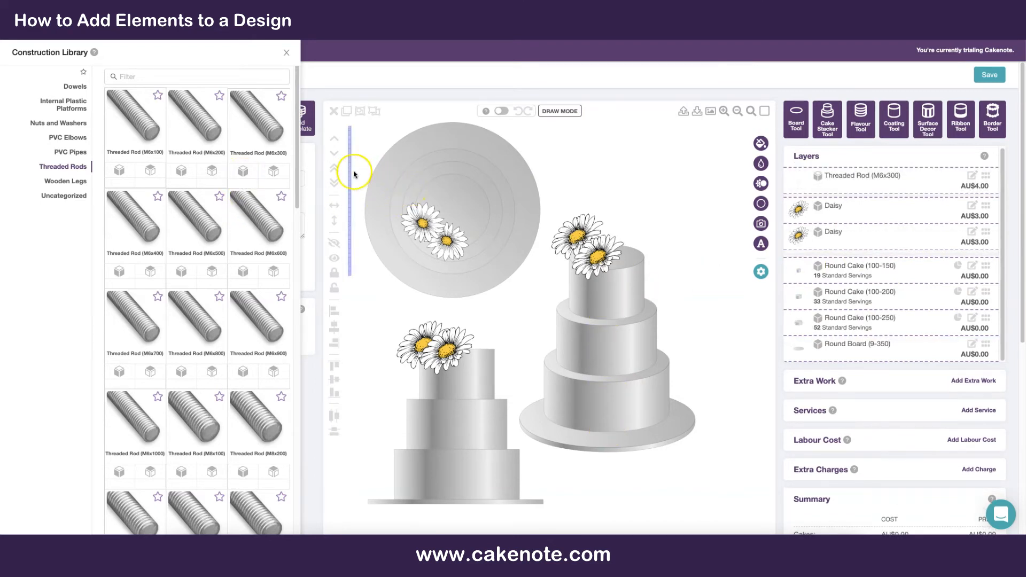
left_click_drag(350, 172, 604, 326)
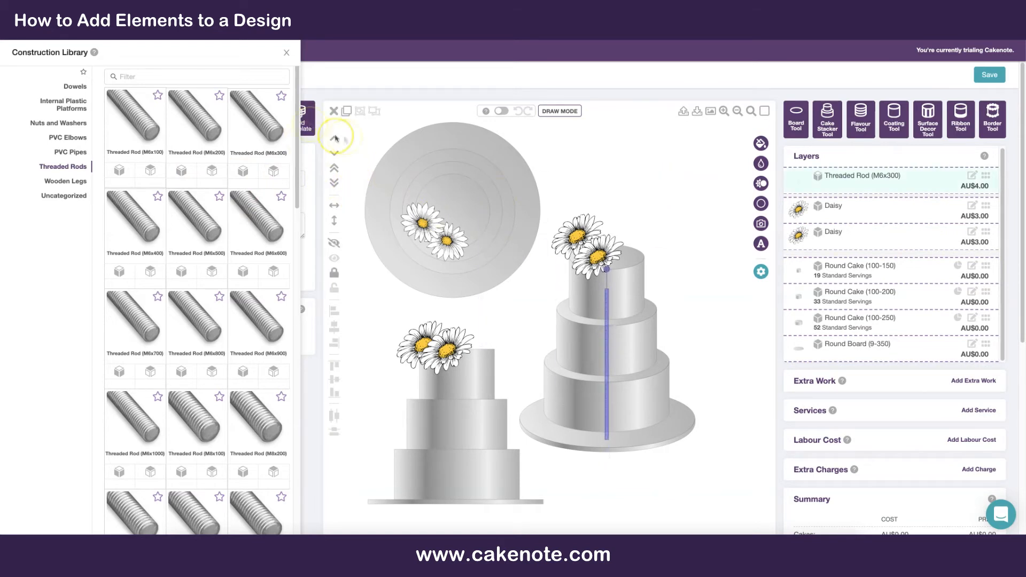
left_click(61, 123)
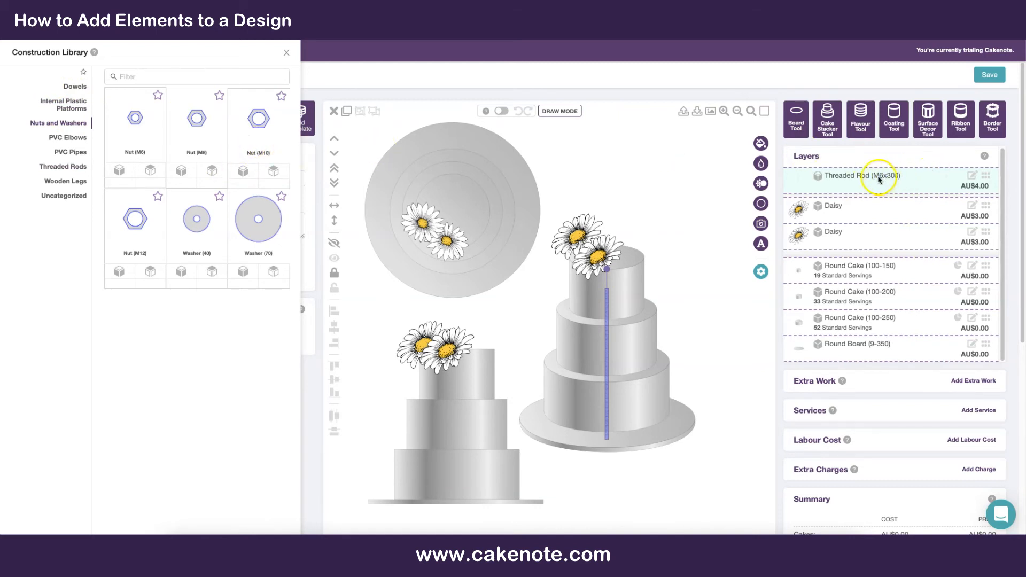
left_click(125, 170)
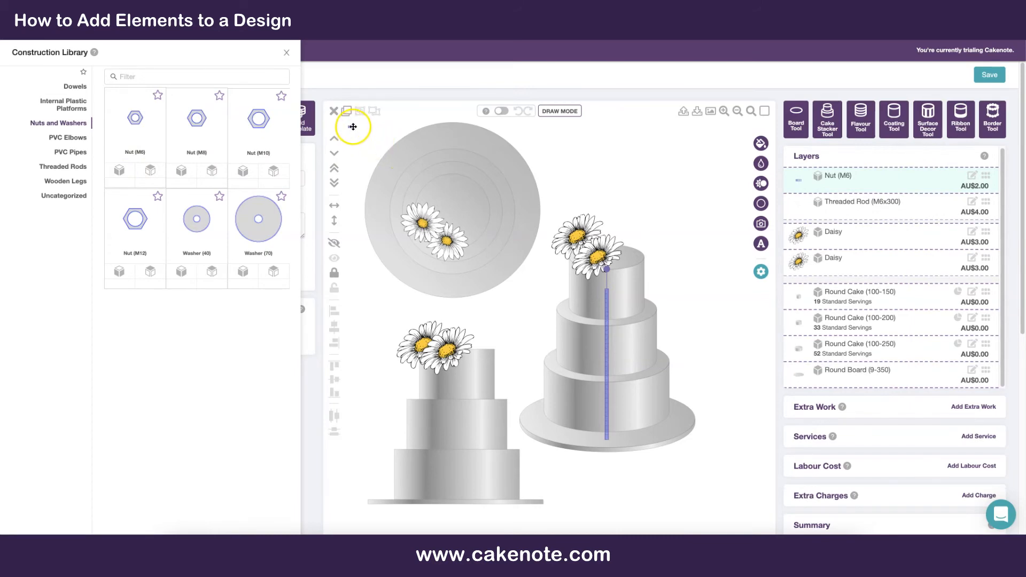
left_click_drag(353, 126, 587, 281)
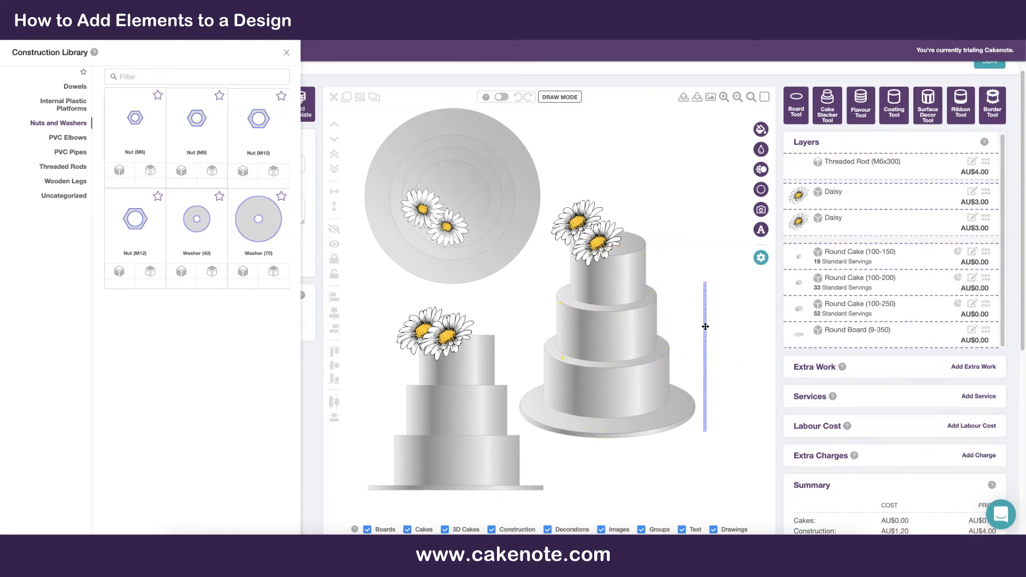
- Move the threaded rod to the front-view cake's centre and add three M6 nuts along it, at the board and the bottom tier's top
left_click_drag(706, 327, 455, 394)
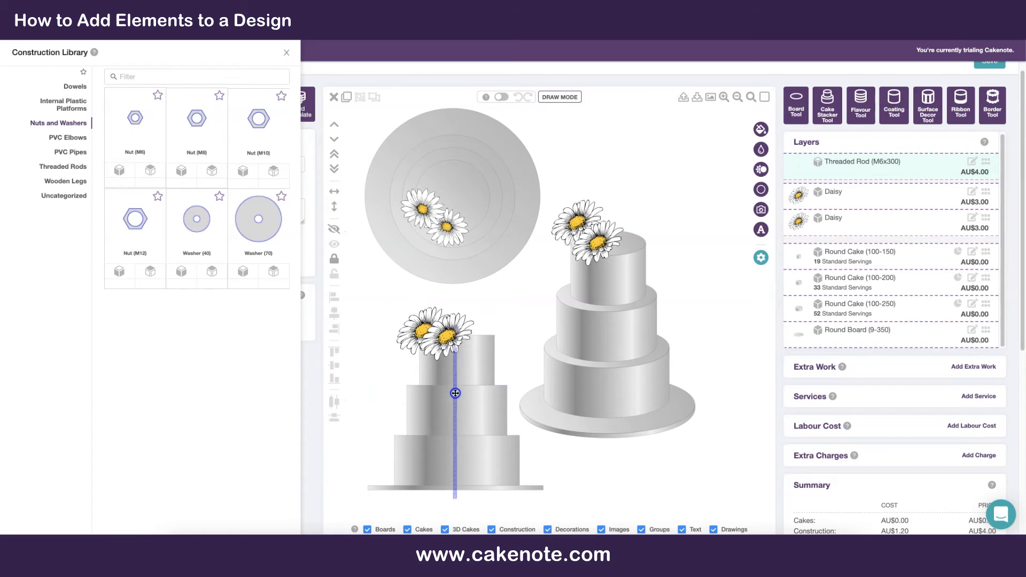
left_click(363, 289)
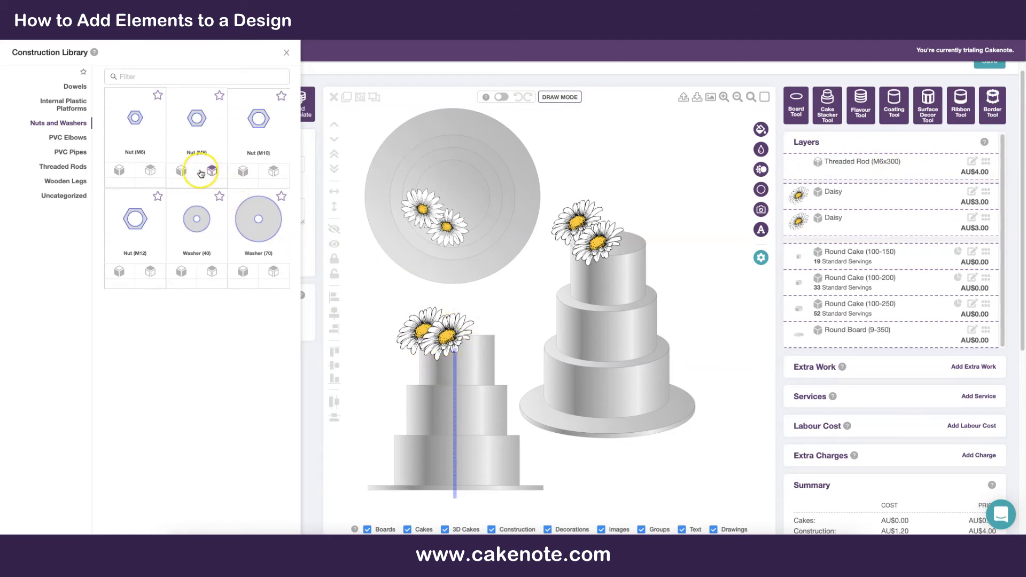
left_click(119, 170)
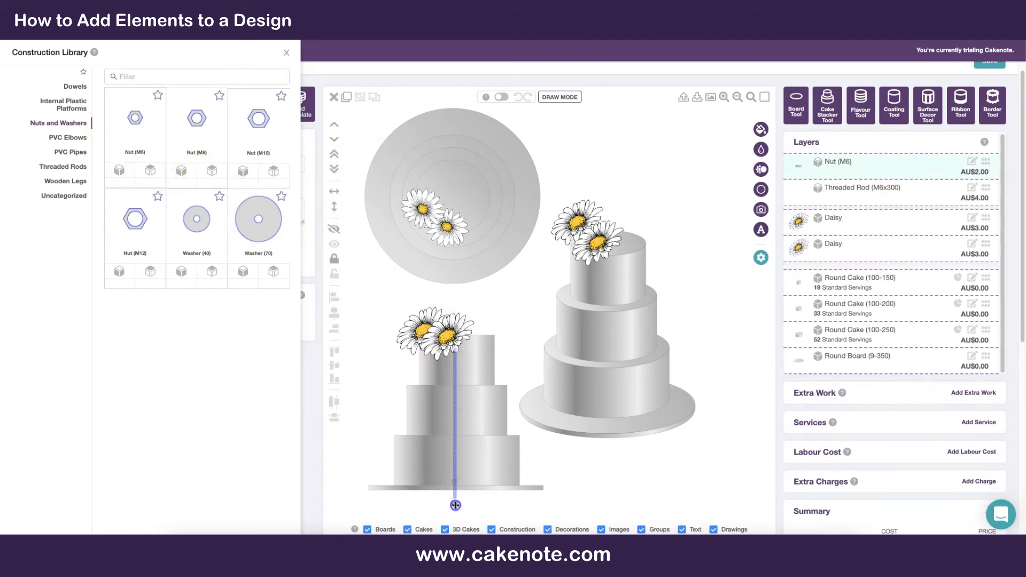
left_click(122, 171)
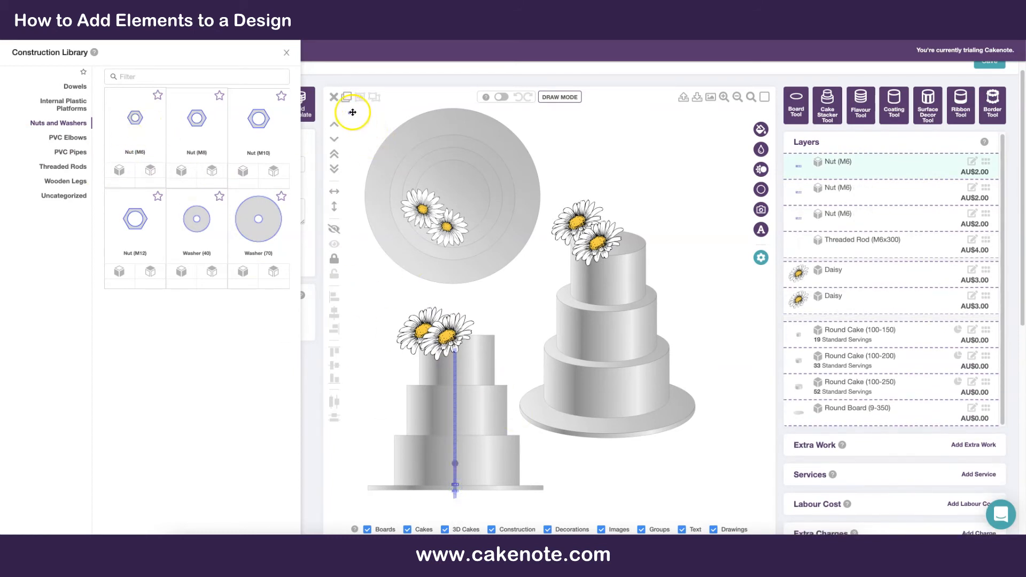
left_click_drag(353, 114, 464, 428)
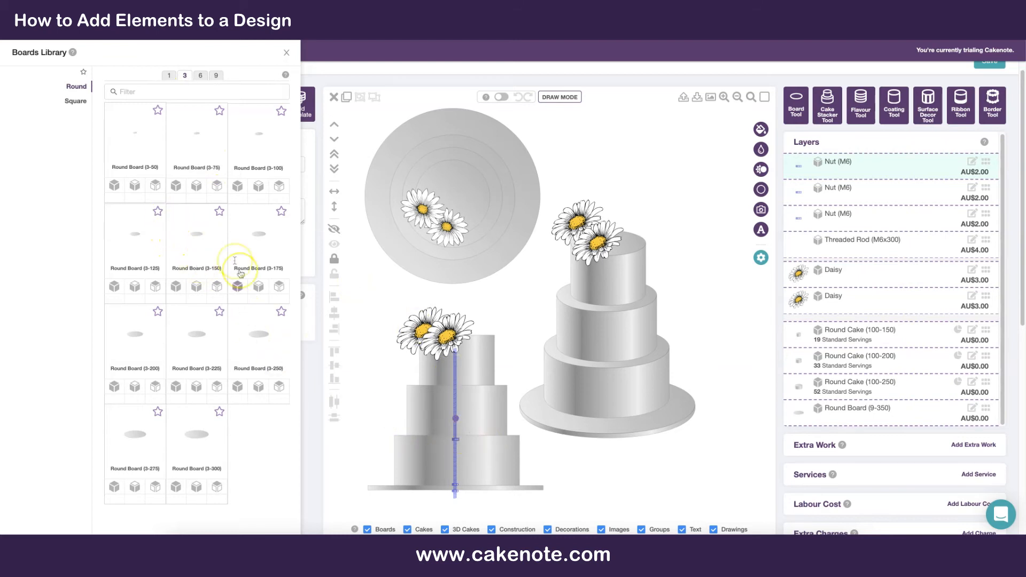
- Add a front-view Round Board (3-200), place it between the bottom and middle tiers of the front-view cake, and close the library
scroll(729, 245, "down", 1)
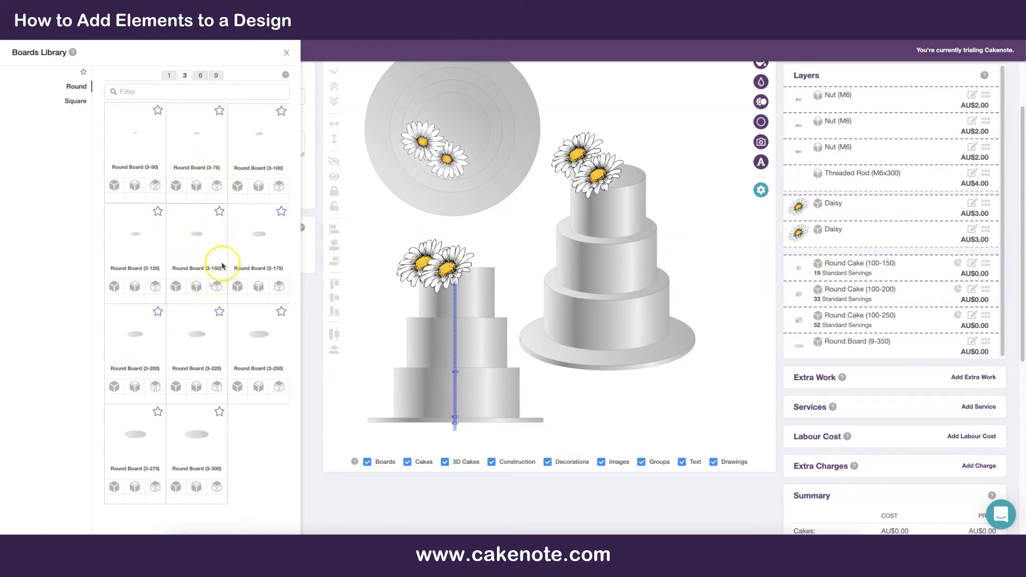
left_click(135, 387)
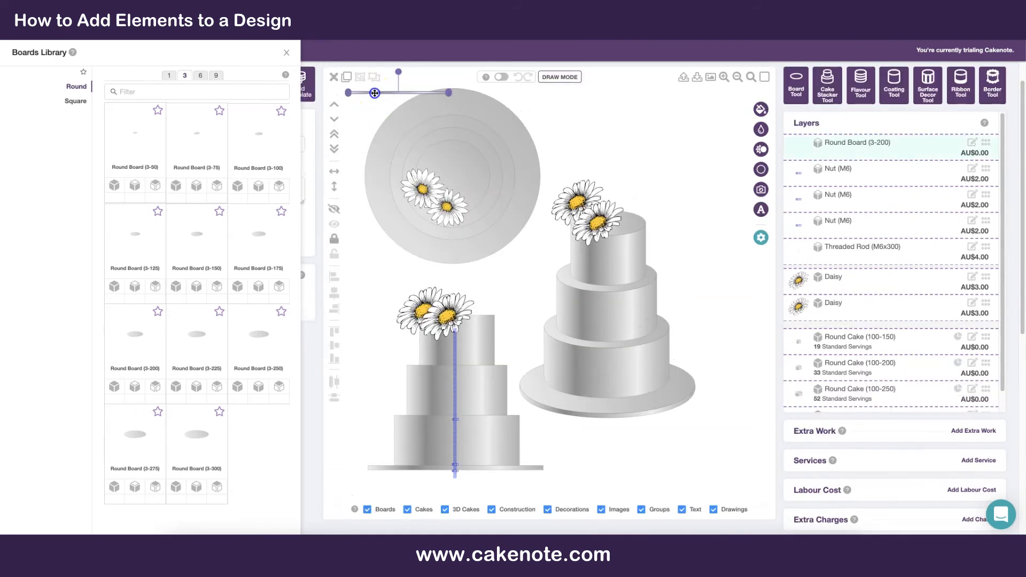
left_click_drag(446, 358, 433, 417)
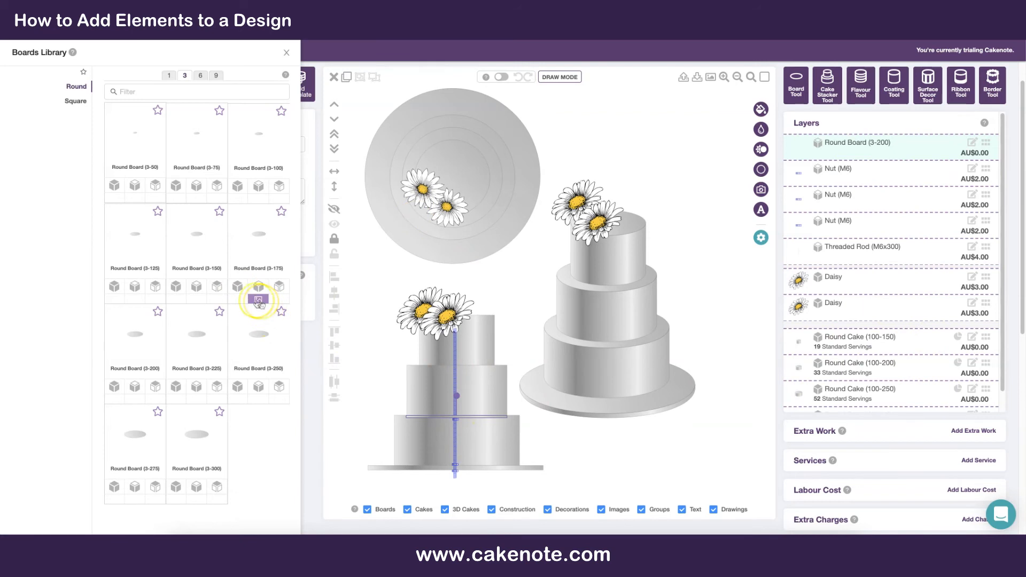
left_click(476, 381)
left_click_drag(390, 290, 431, 471)
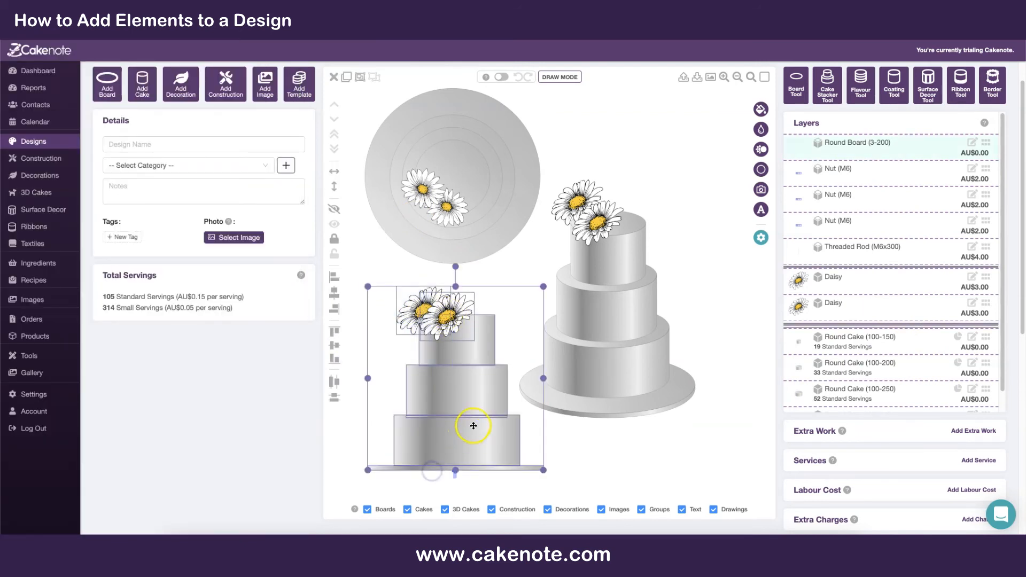
left_click(553, 435)
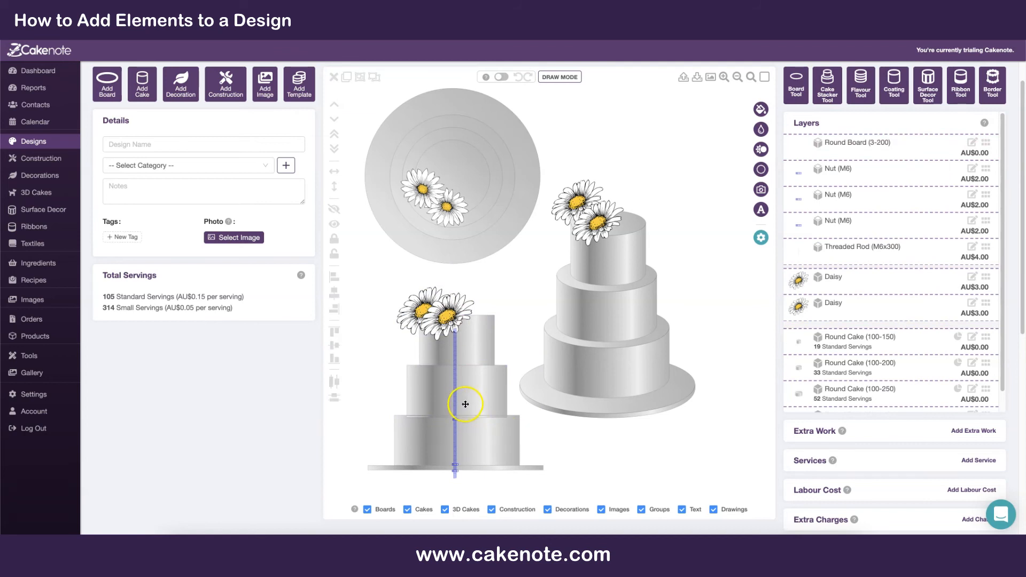
left_click(464, 412)
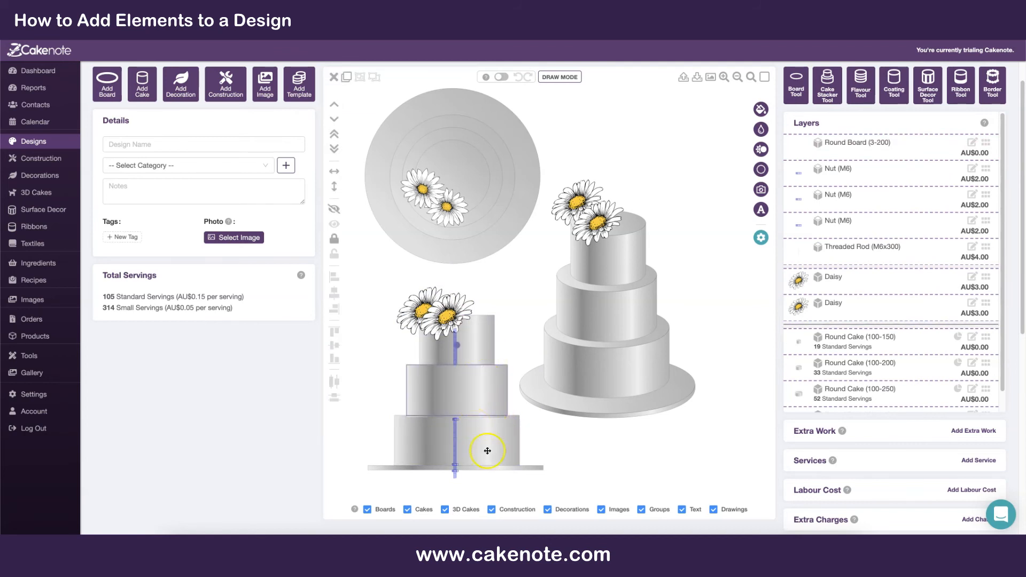
left_click(457, 467)
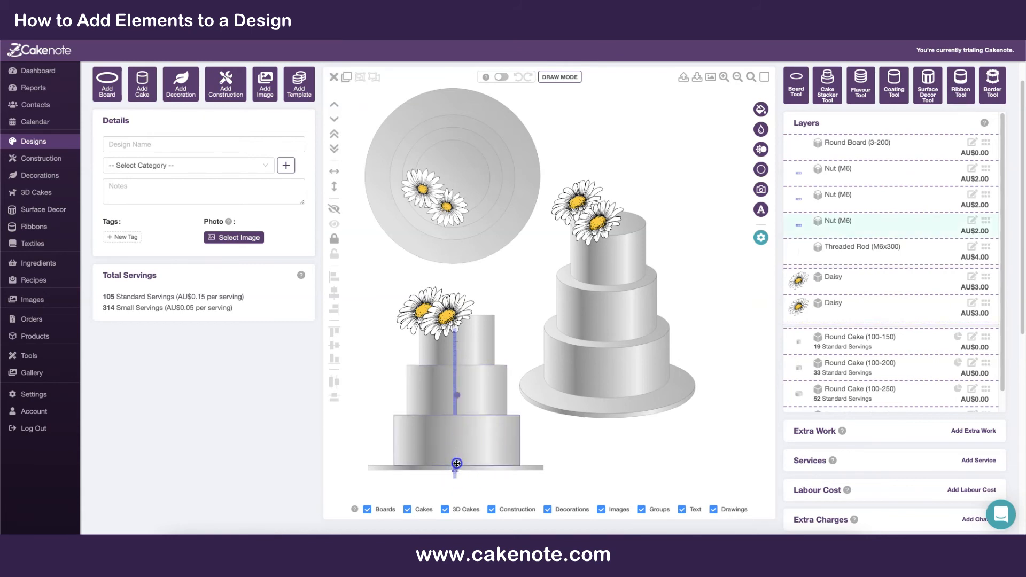
left_click(569, 458)
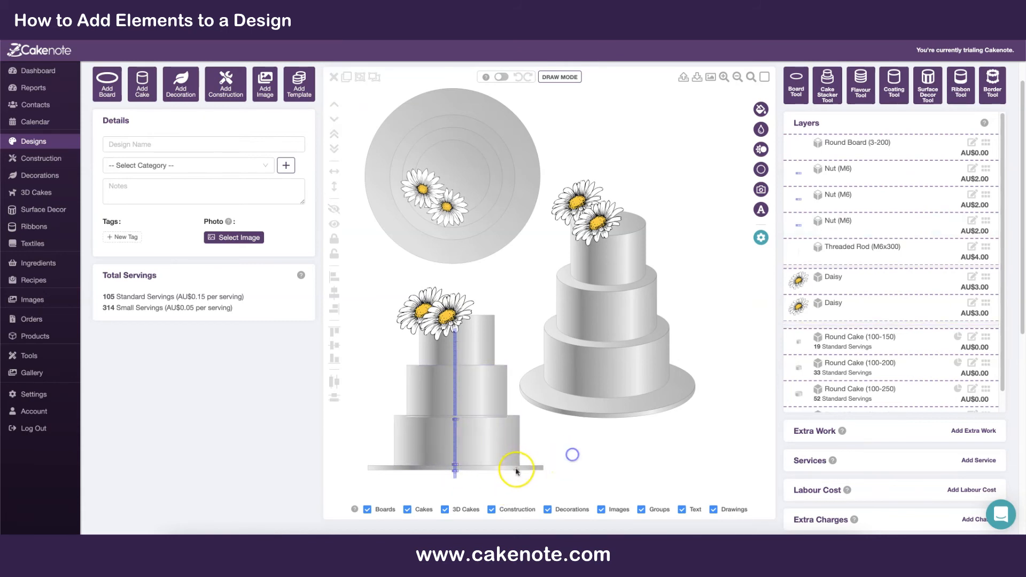
- Select the front-view cake's base board, three tiers and both daisies, and move them aside to expose the internal structure
left_click(512, 424)
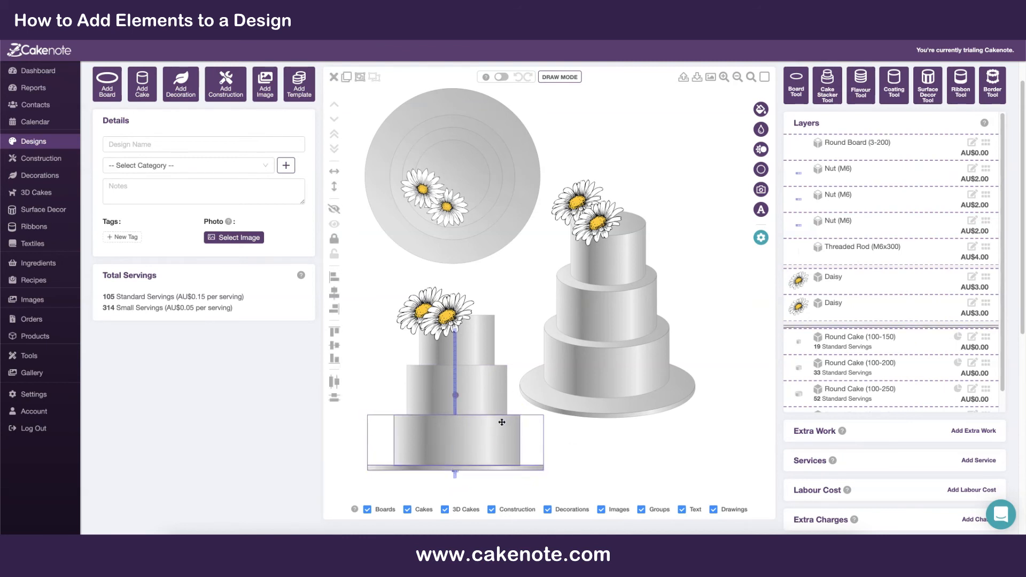
left_click(499, 403, "shift")
left_click(486, 348, "shift")
left_click(450, 307, "shift")
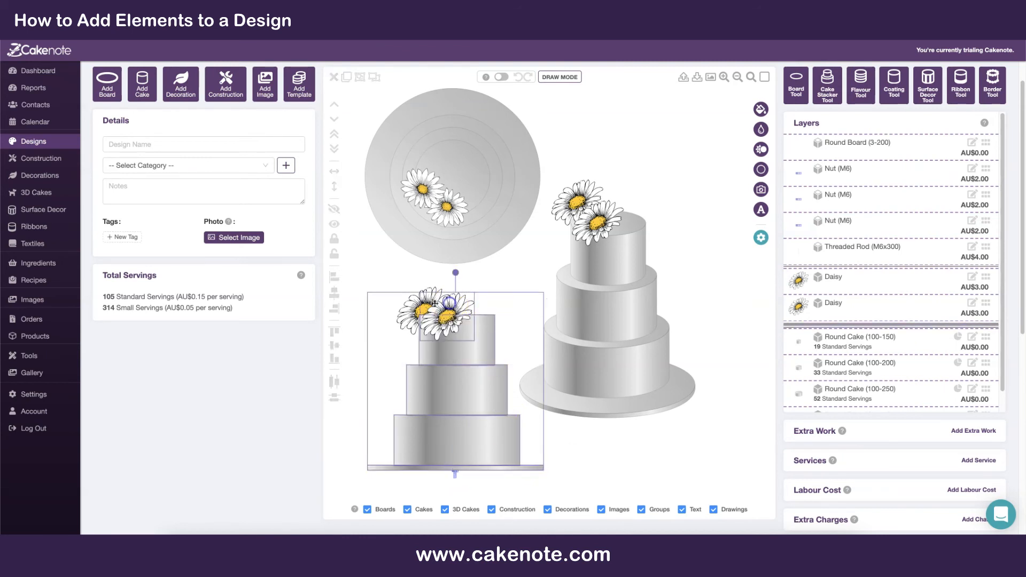
left_click(416, 303, "shift")
left_click_drag(466, 362, 731, 382)
- Group the threaded rod, three M6 nuts and 200 mm round board, and realign the group with the front-view cake
left_click(419, 336)
left_click(449, 417)
left_click(439, 417)
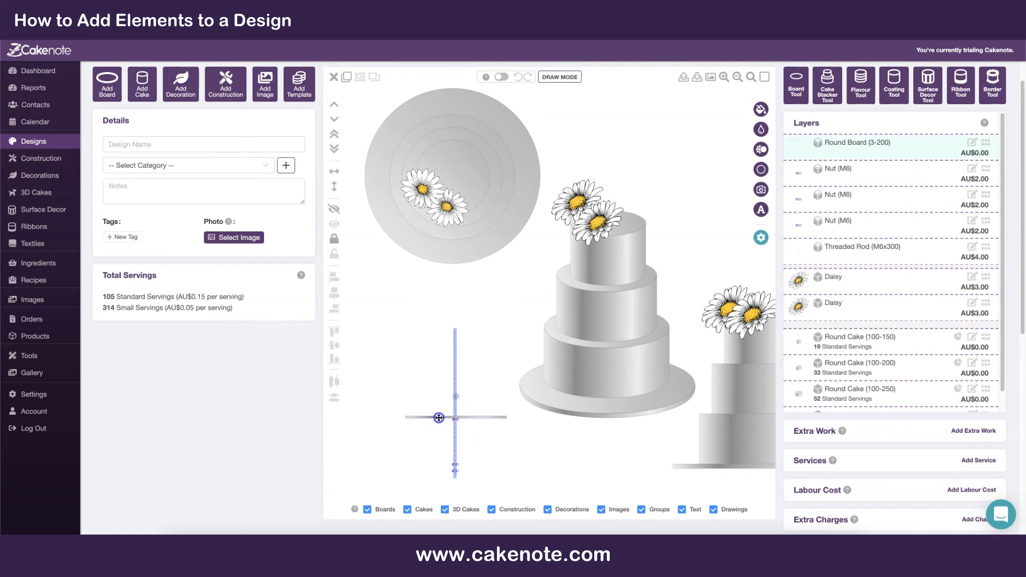
left_click_drag(403, 313, 491, 480)
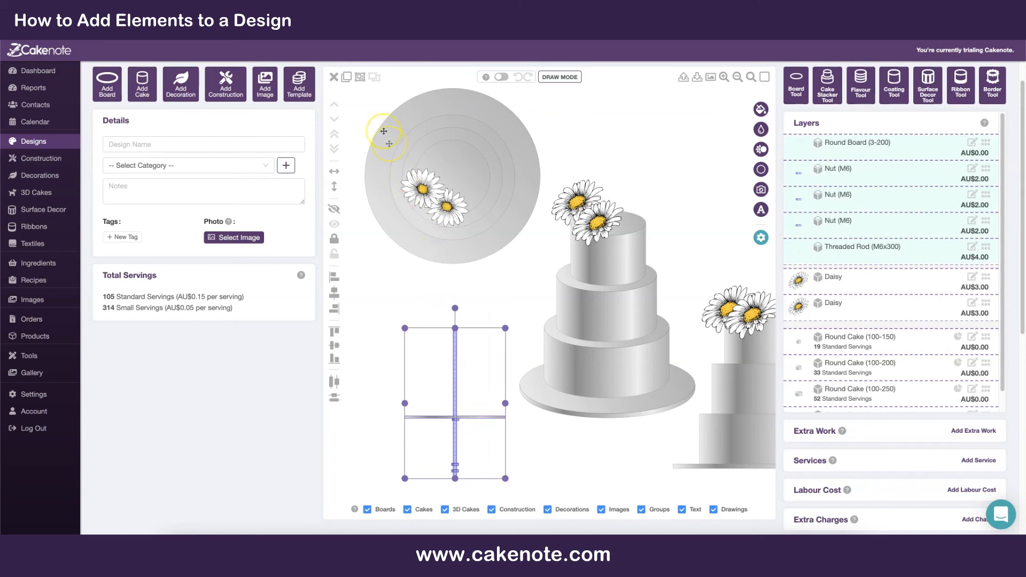
left_click(359, 78)
left_click(811, 144)
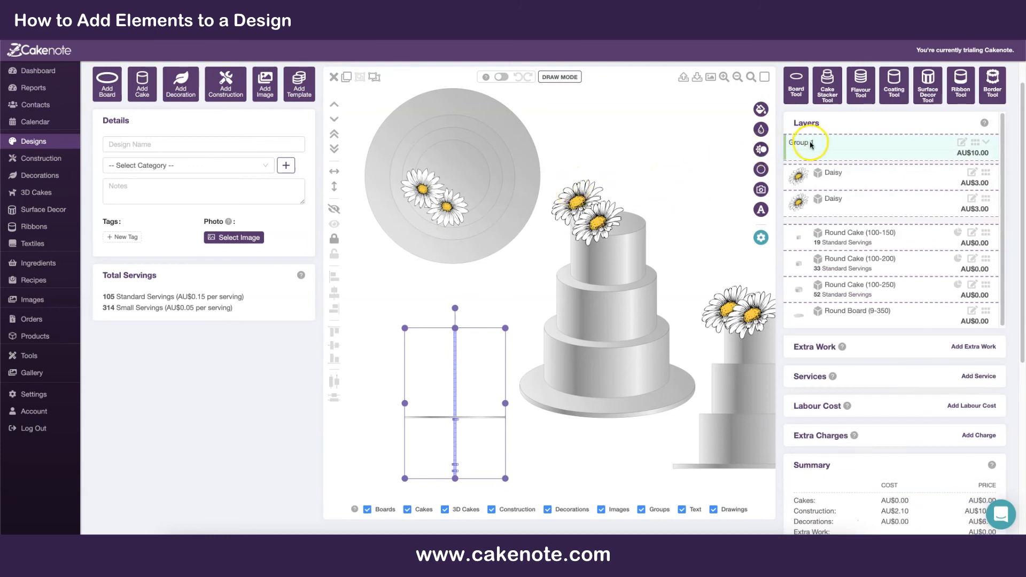
left_click(444, 282)
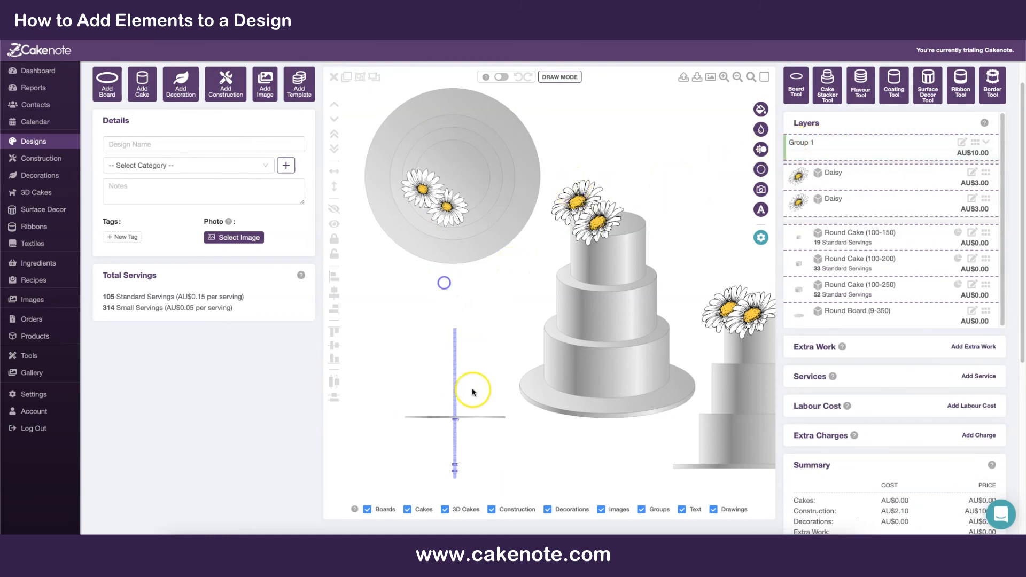
mouse_move(456, 385)
left_mouse_down()
mouse_move(491, 376)
mouse_move(466, 359)
mouse_move(442, 371)
mouse_move(452, 380)
left_mouse_up()
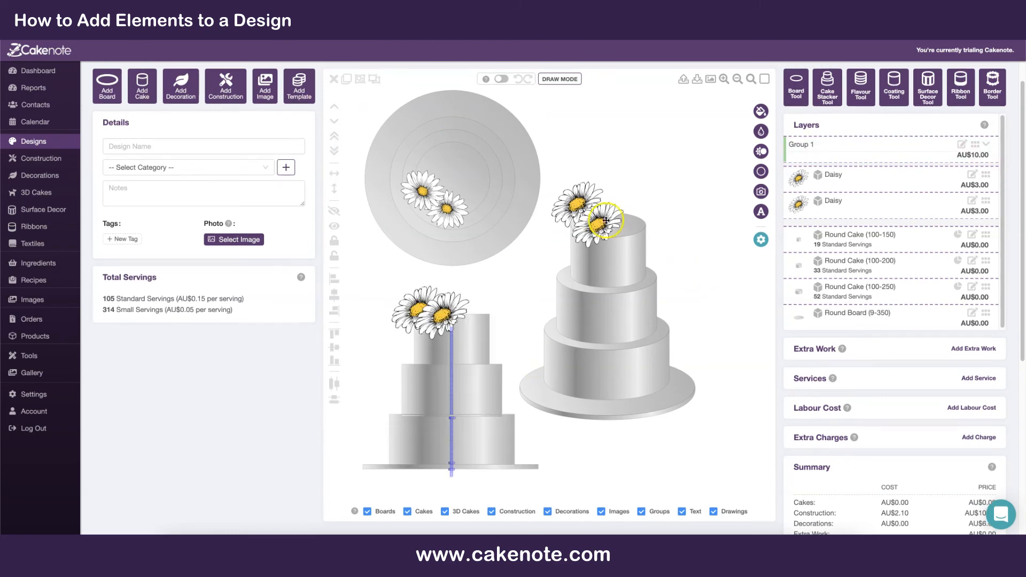
- Add the Circle Pattern 3 image from the Shapes category of the images library to the design, and remove it
left_click(266, 88)
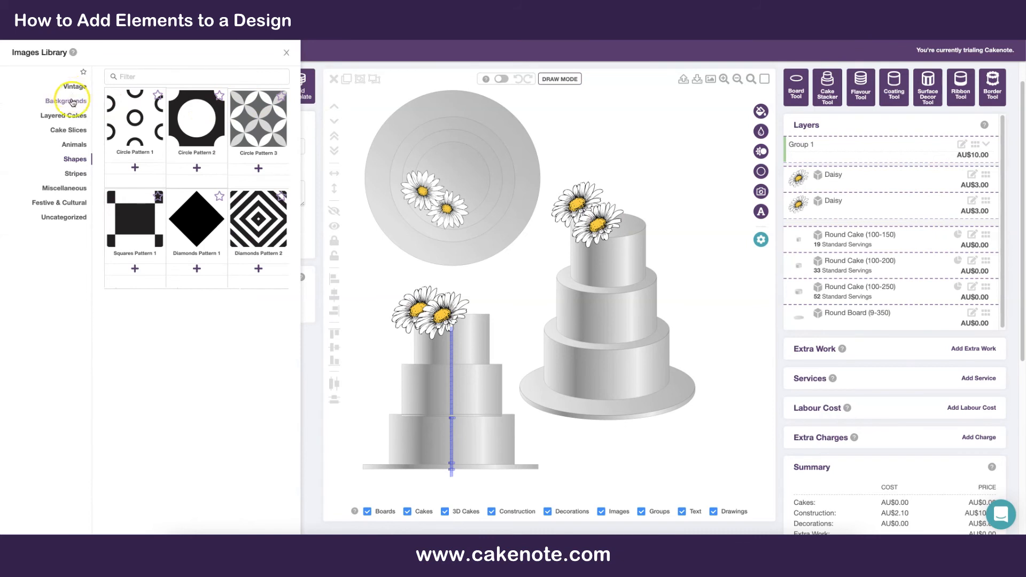
left_click_drag(246, 155, 559, 236)
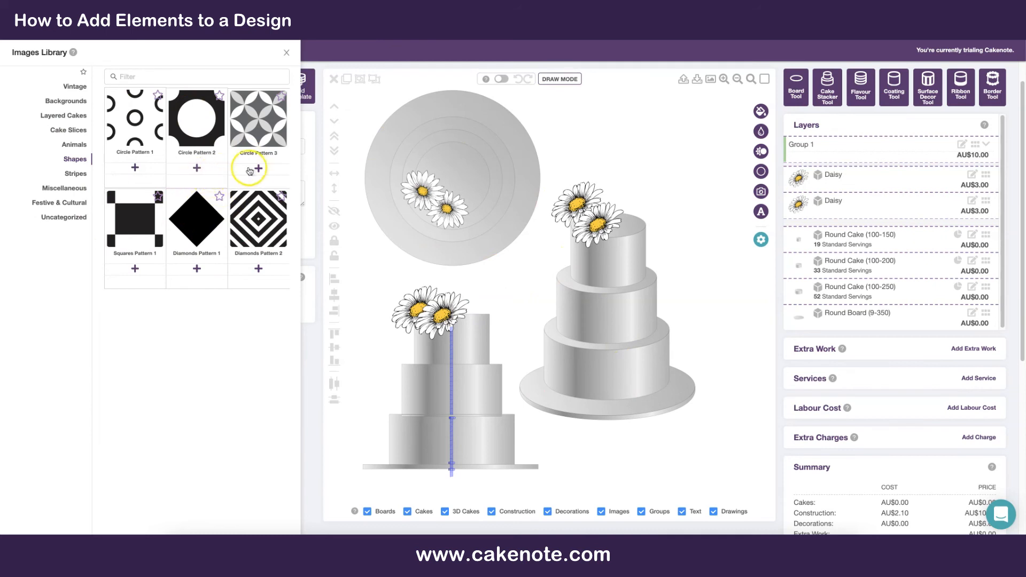
mouse_move(260, 182)
left_click(259, 170)
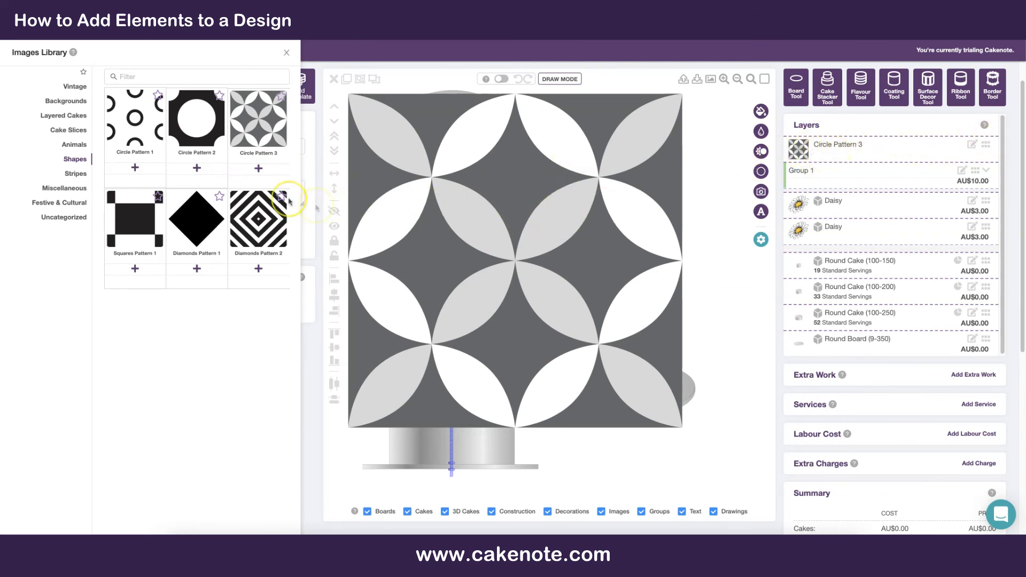
left_click(261, 183)
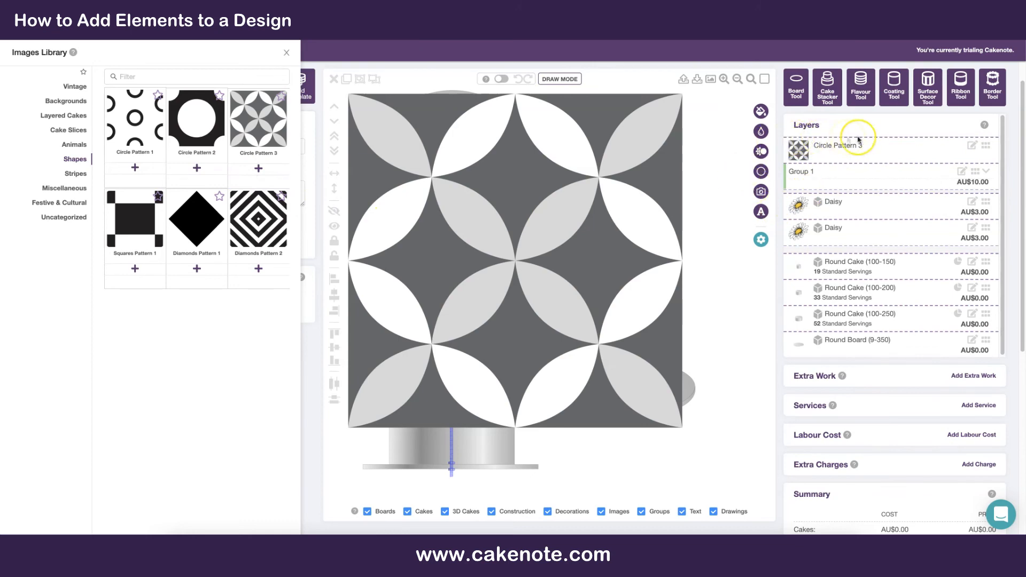
left_click(647, 182)
left_click(197, 166)
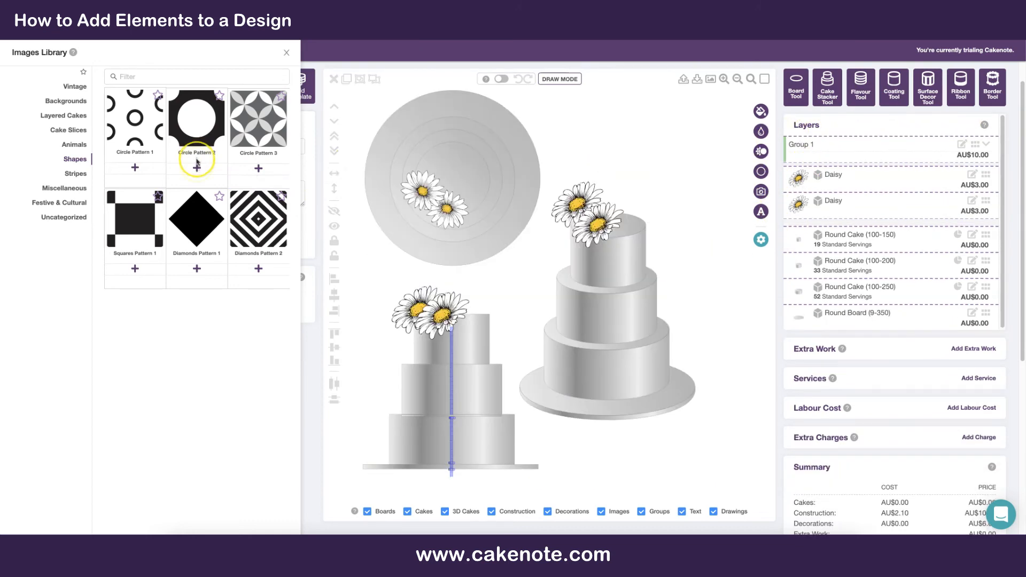
- Add the Diamonds Pattern 1 image, shrink and rotate it into a small tilted square, and place it on the isometric cake's bottom tier
left_click(197, 269)
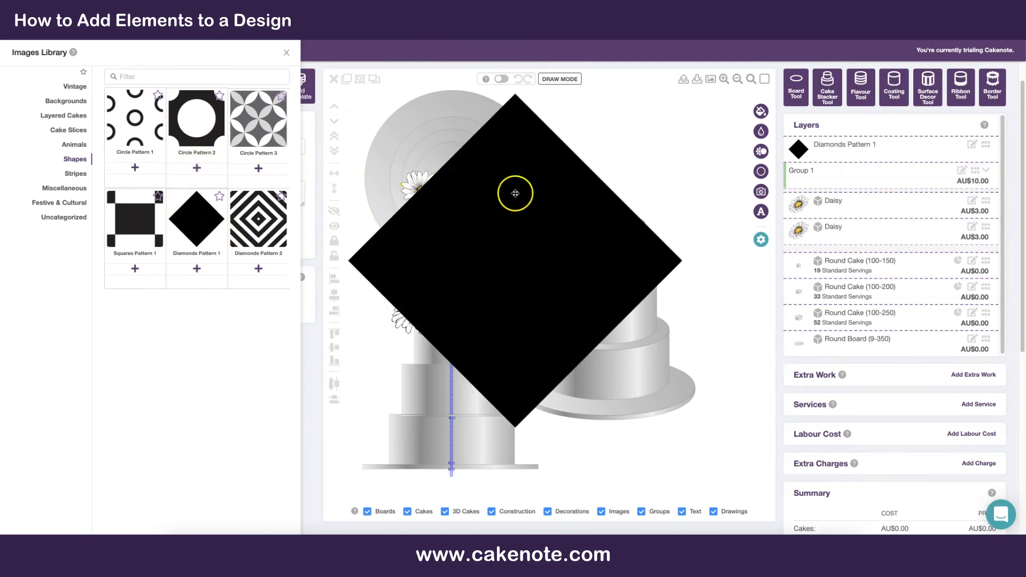
left_click_drag(353, 126, 475, 435)
left_click_drag(475, 397, 559, 342)
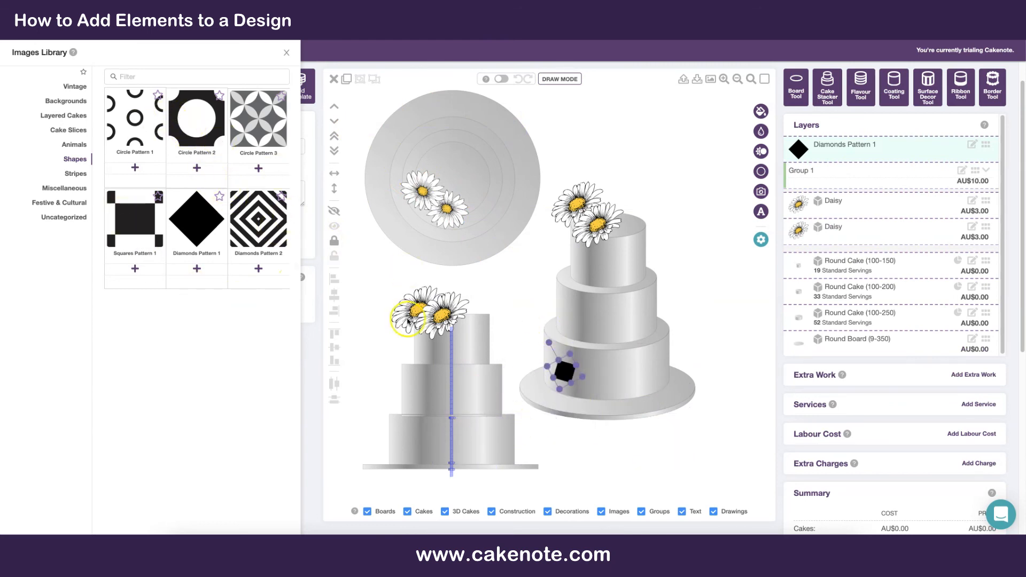
left_click_drag(566, 370, 567, 365)
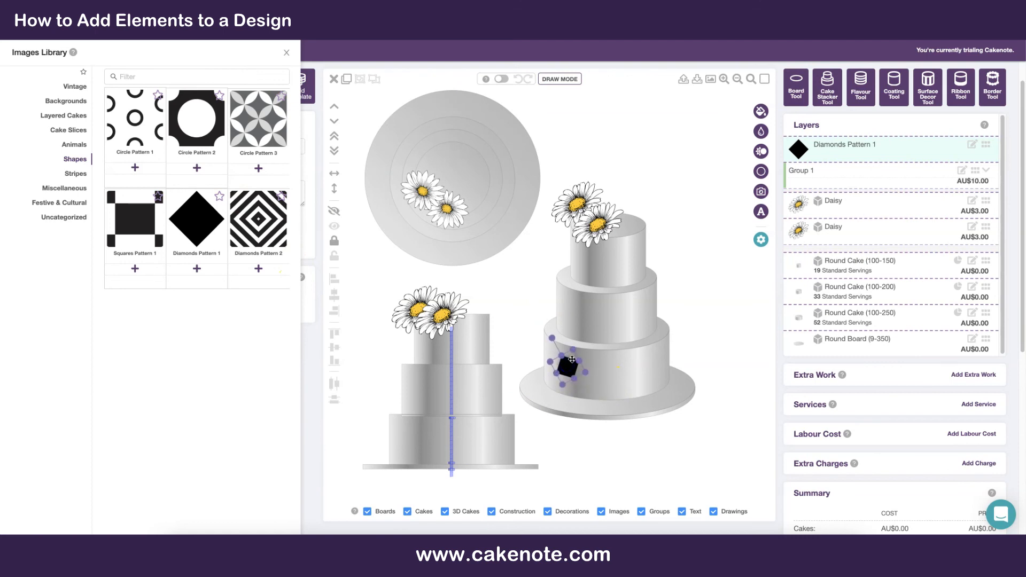
- Duplicate the small diamond image twice, spacing and rotating the copies across the isometric cake's bottom tier, and close the images library
left_click(347, 79)
left_click_drag(589, 375, 601, 375)
left_click_drag(599, 337, 626, 358)
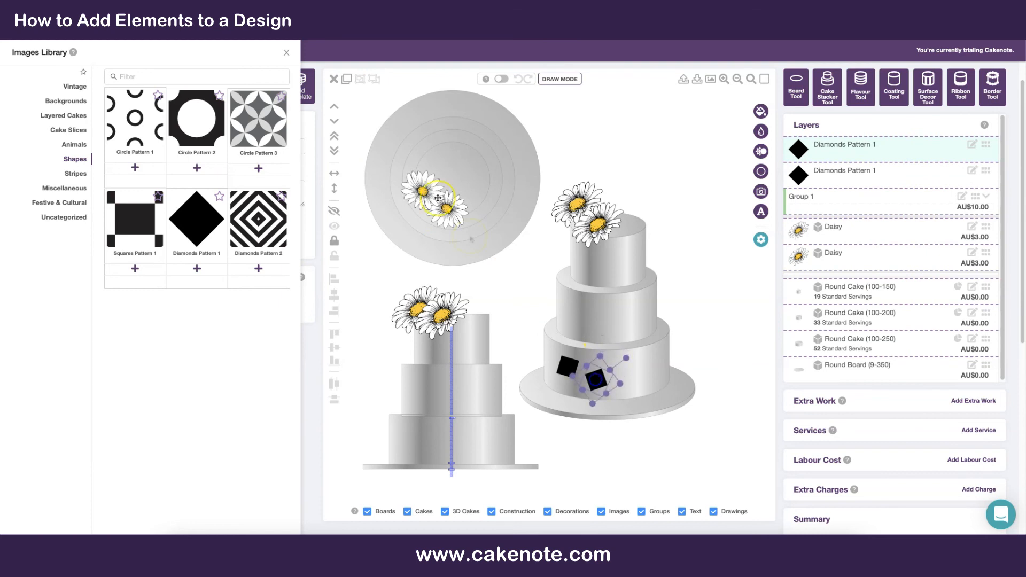
left_click(347, 81)
left_click_drag(597, 380, 624, 368)
left_click_drag(623, 330, 574, 342)
mouse_move(618, 370)
left_mouse_down()
mouse_move(624, 386)
mouse_move(618, 370)
left_mouse_up()
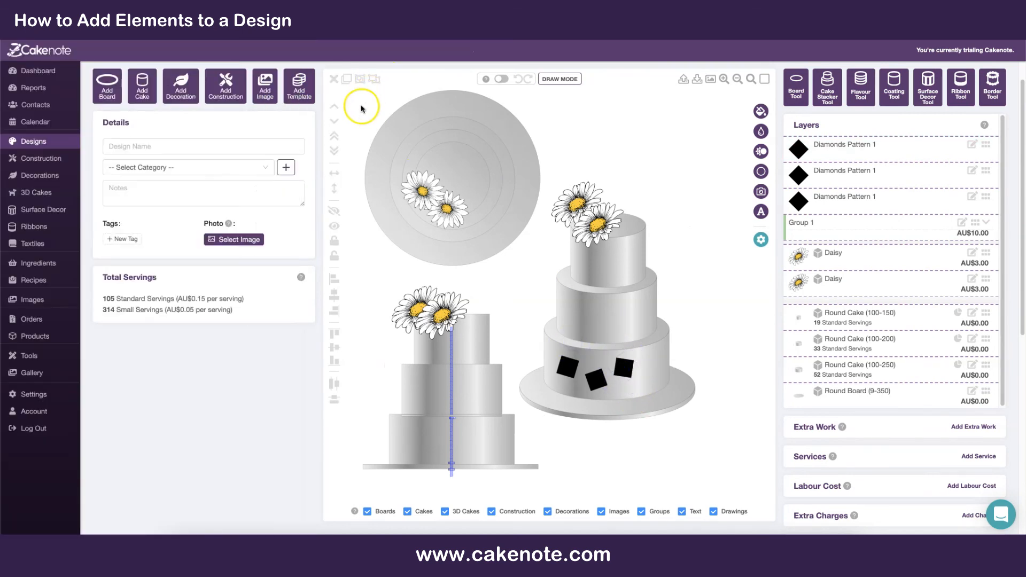
- Browse the templates library categories and add the 3 Tier Cake Arrangement - 146 Servings cake template to the design
left_click(300, 85)
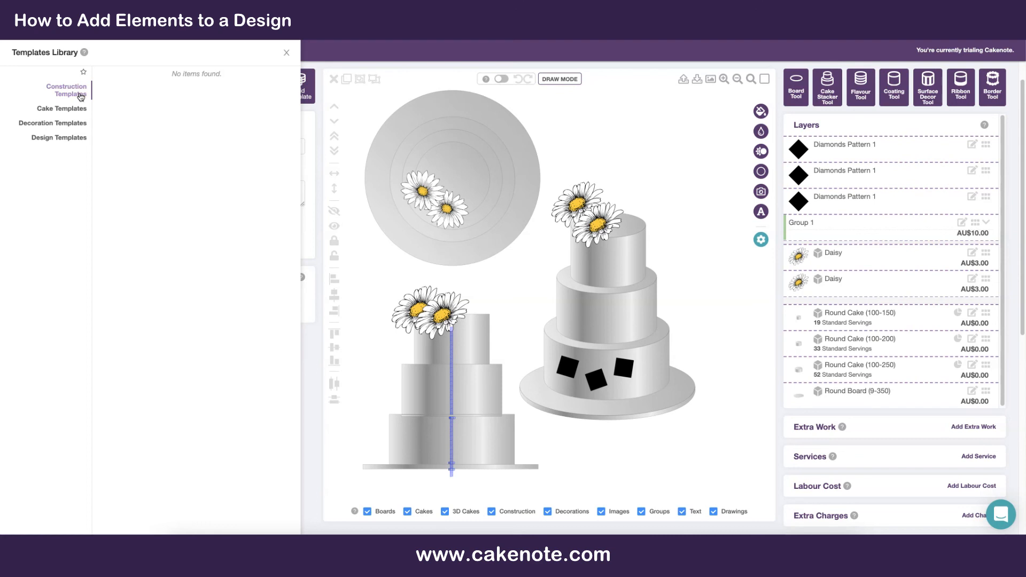
left_click(80, 110)
left_click(73, 110)
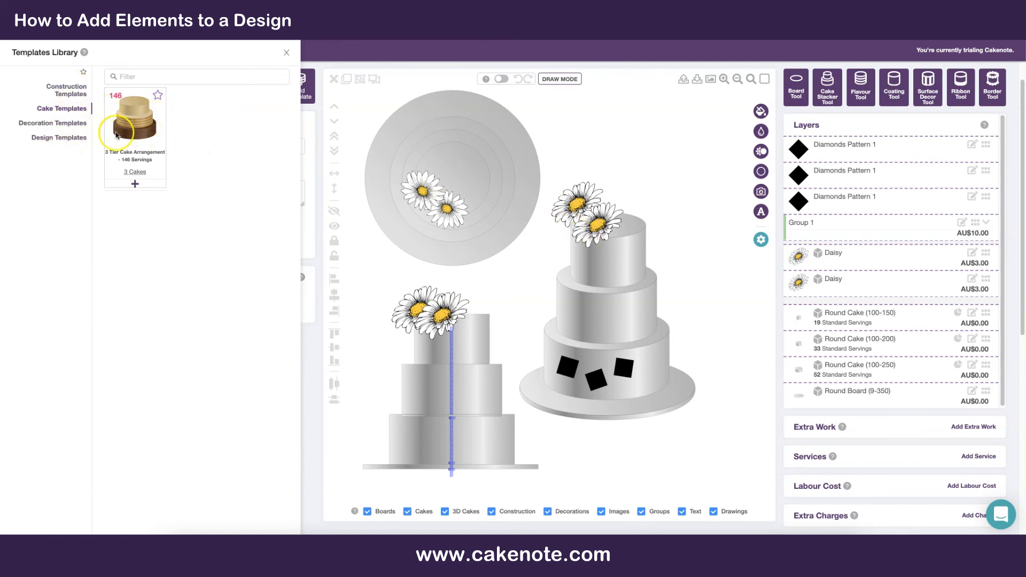
left_click(69, 138)
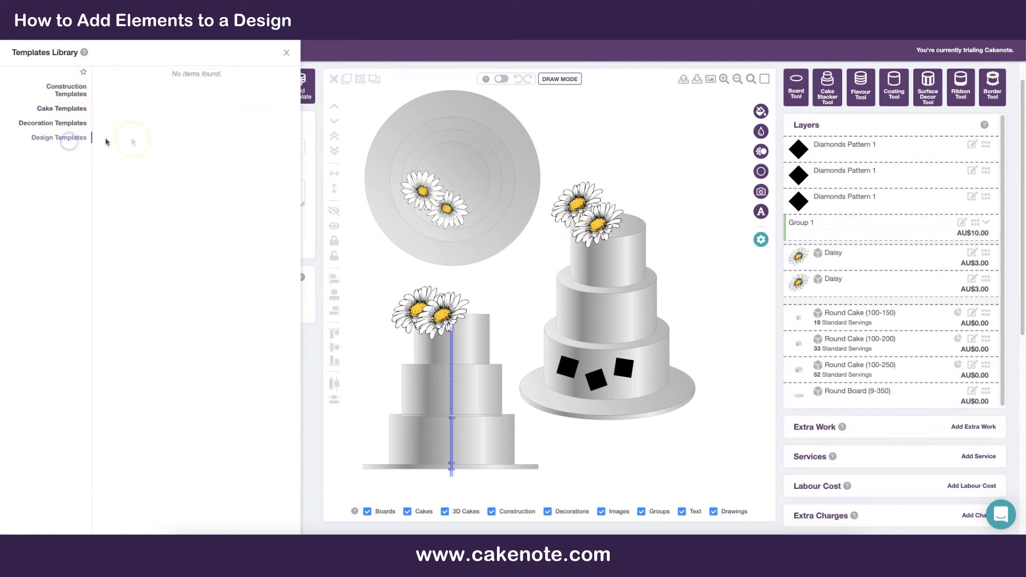
left_click(72, 109)
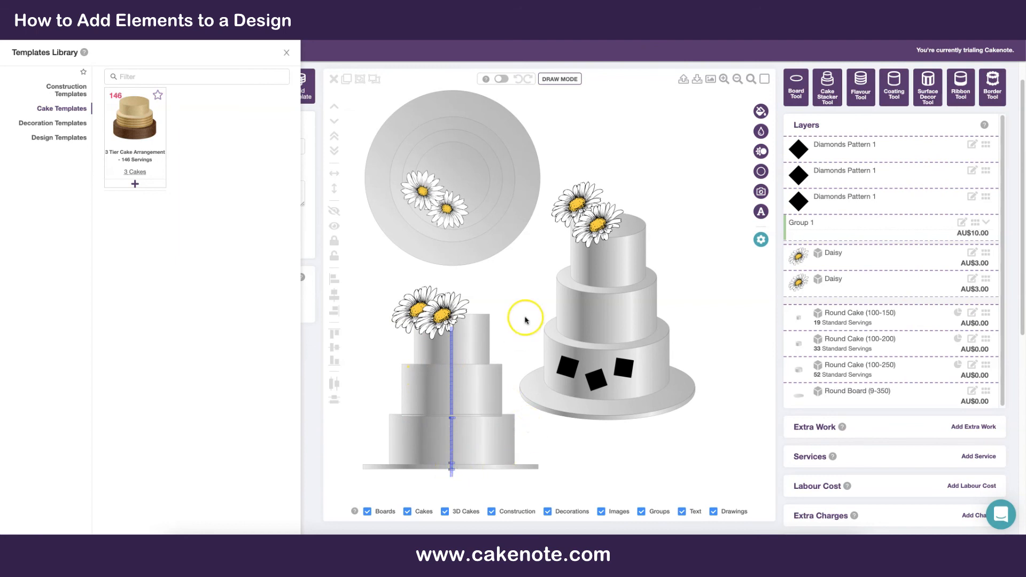
left_click(135, 184)
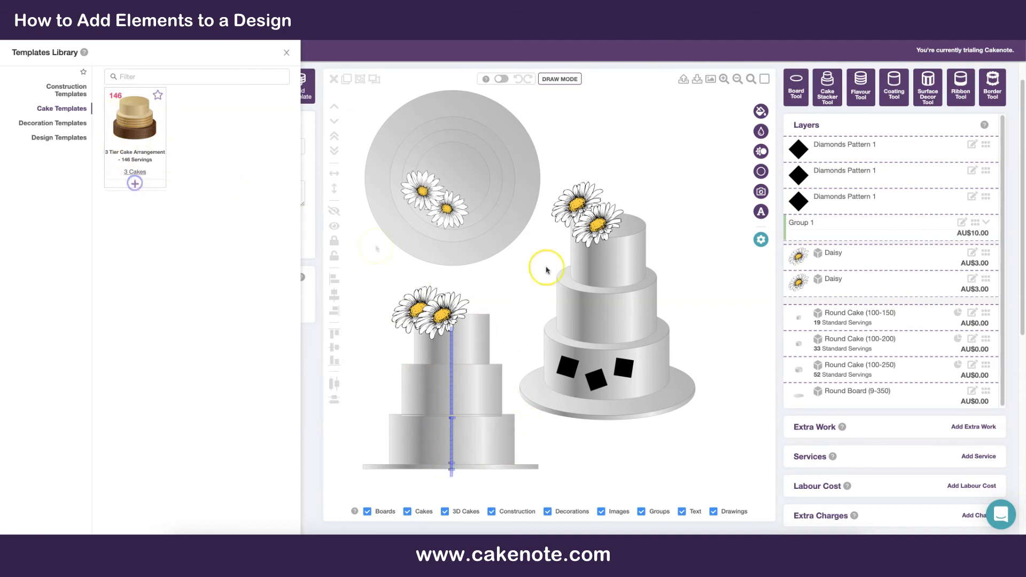